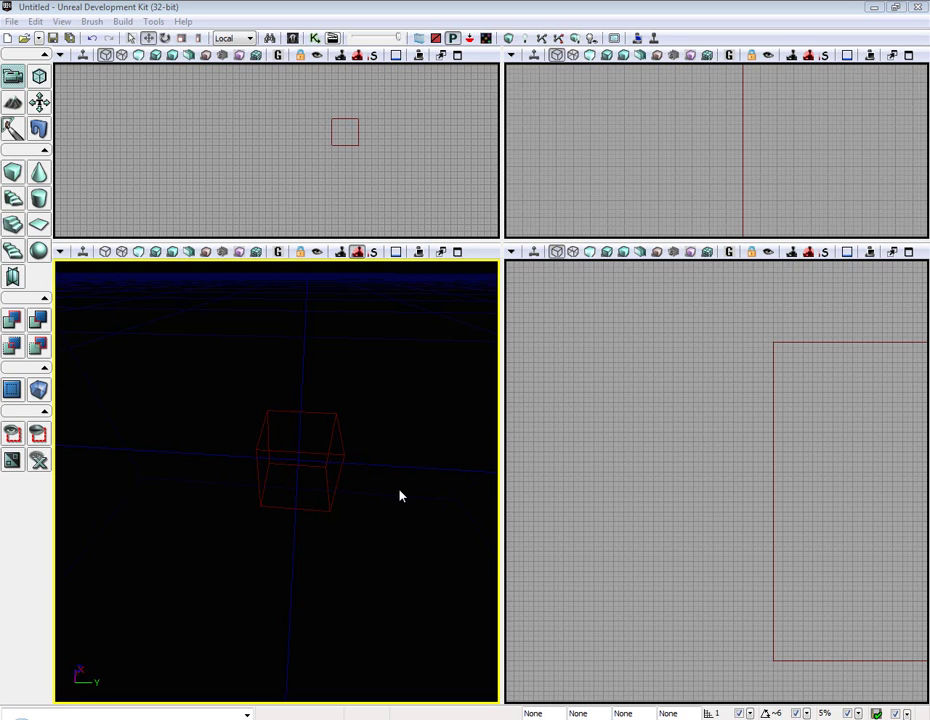
Step: Build the cube builder brush at X 1024, Y 1024 and Z 256
right_click_drag(301, 459, 480, 405)
right_click_drag(352, 418, 319, 427)
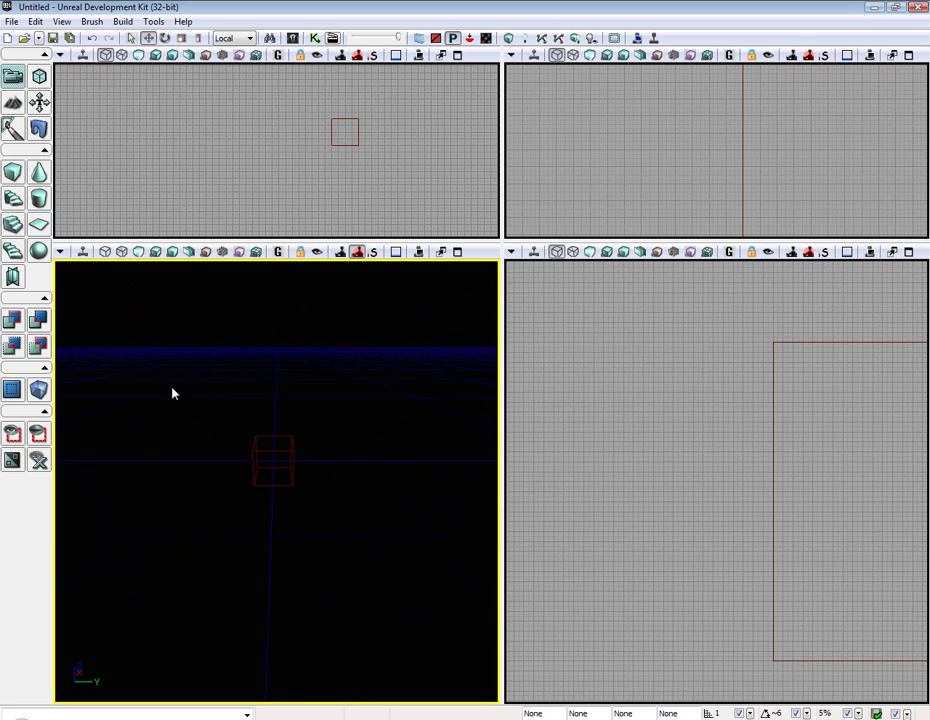
right_click(9, 174)
mouse_move(370, 98)
left_mouse_down()
mouse_move(698, 259)
mouse_move(605, 305)
left_mouse_up()
left_click(716, 343)
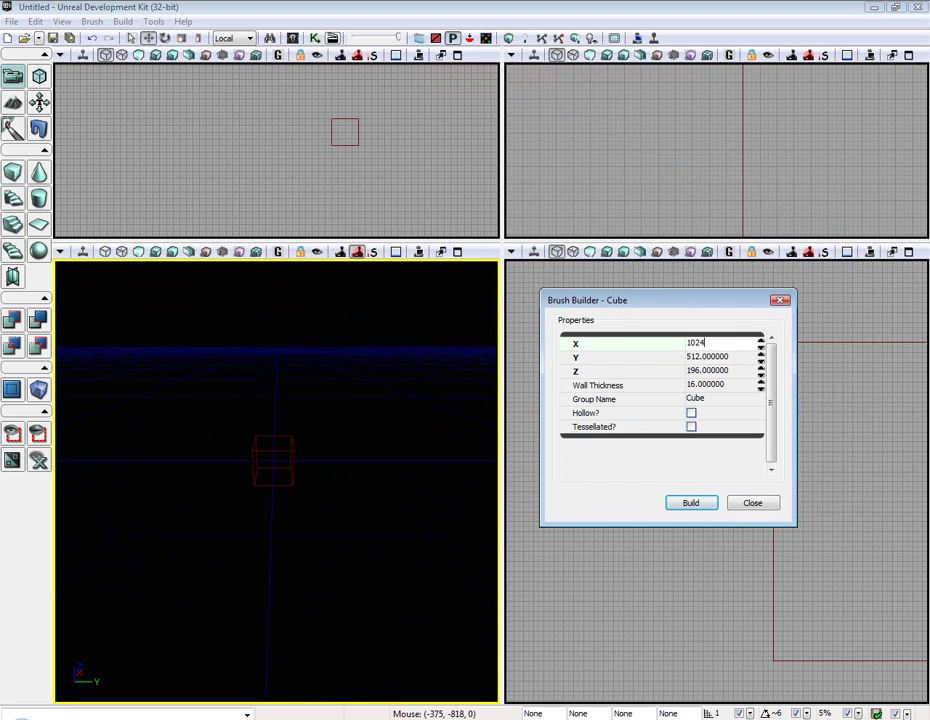
key("Tab")
type("0")
type("02")
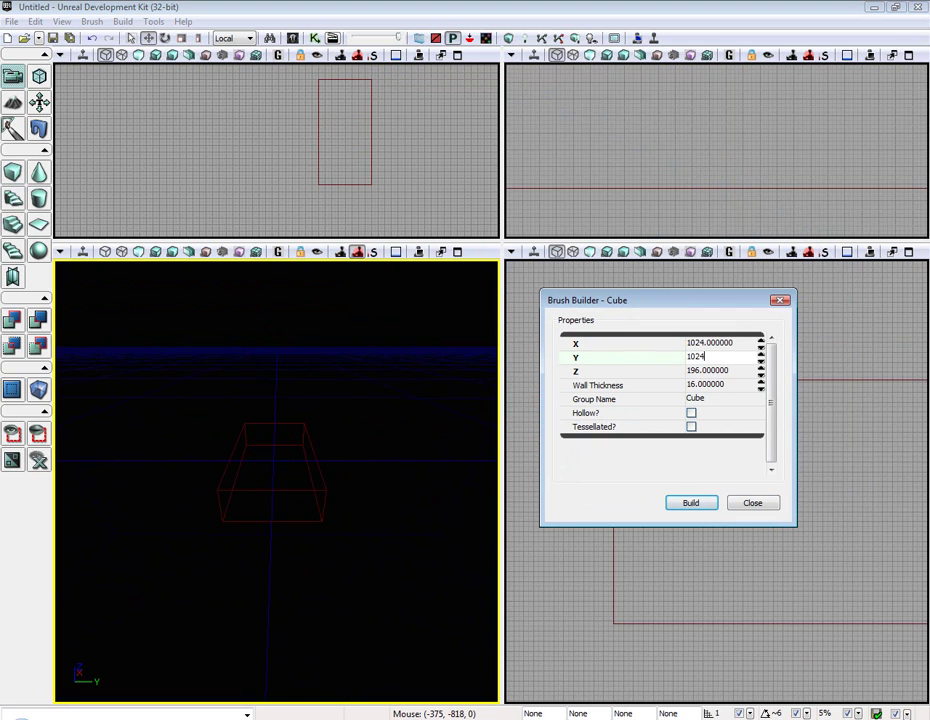
type("4")
key("Tab")
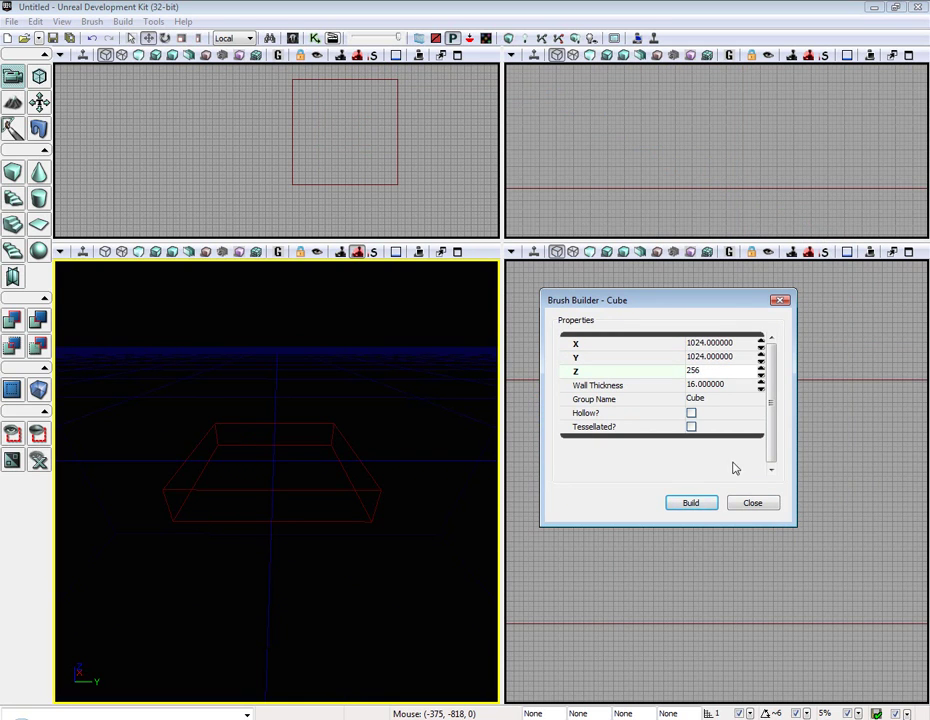
left_click(691, 503)
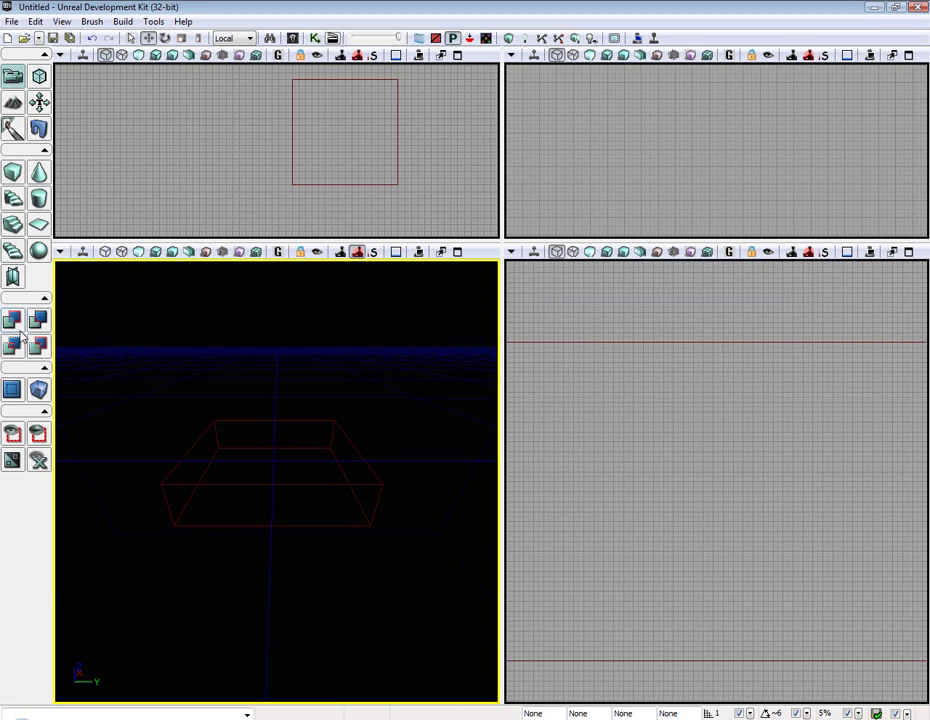
Step: Review the cube brush settings and add the 1024 × 1024 × 256 brush to the level as solid geometry with CSG Add
right_click(14, 174)
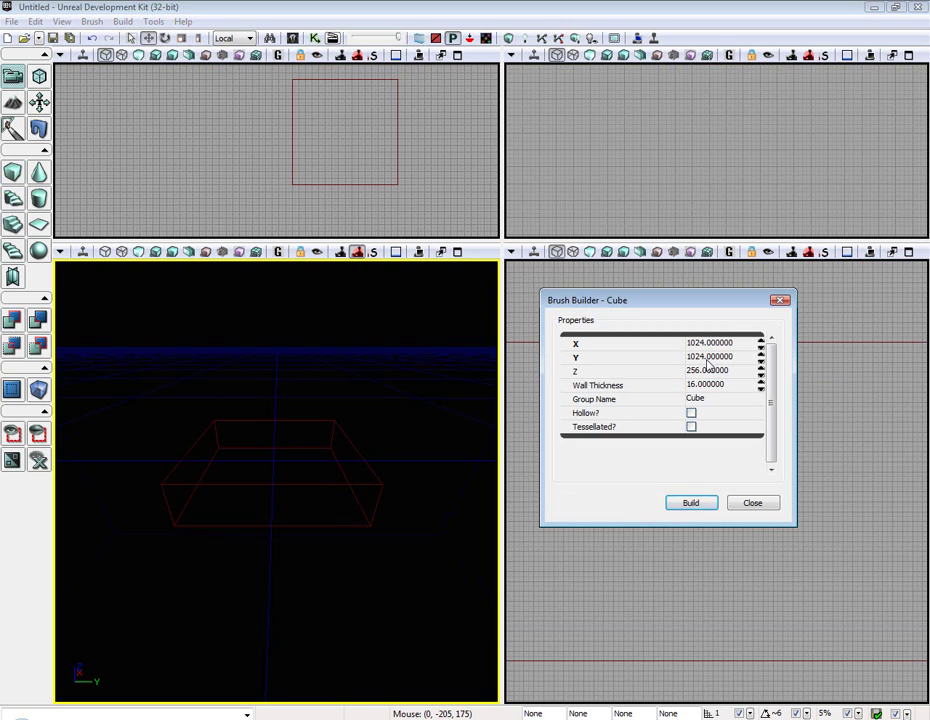
left_click(753, 503)
left_click(10, 319)
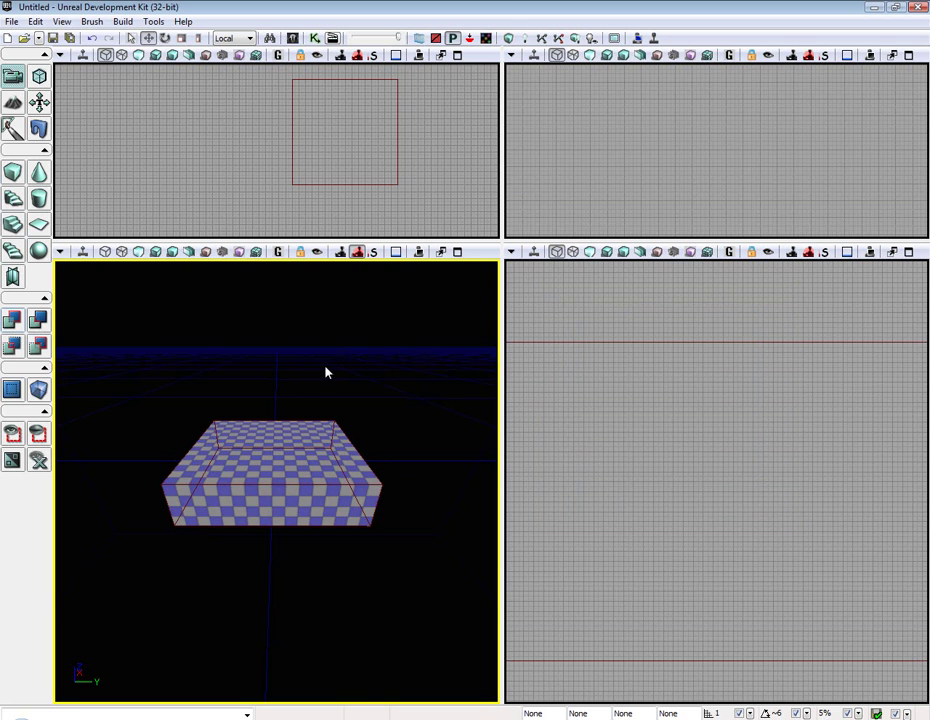
Step: Resize the cube builder brush to X 512, Y 512 and Z 196
mouse_move(325, 367)
right_mouse_down()
mouse_move(335, 375)
mouse_move(325, 367)
right_mouse_up()
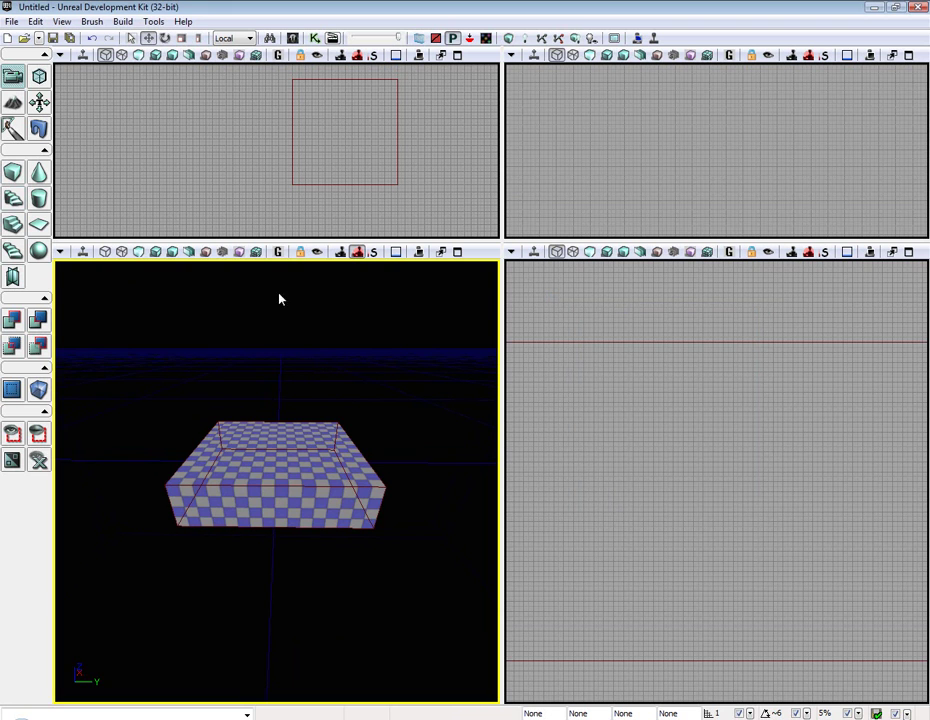
mouse_move(299, 327)
right_mouse_down()
mouse_move(298, 317)
mouse_move(200, 297)
mouse_move(245, 328)
right_mouse_up()
right_click(15, 178)
left_click(705, 344)
type("512")
key("Tab")
key("Tab")
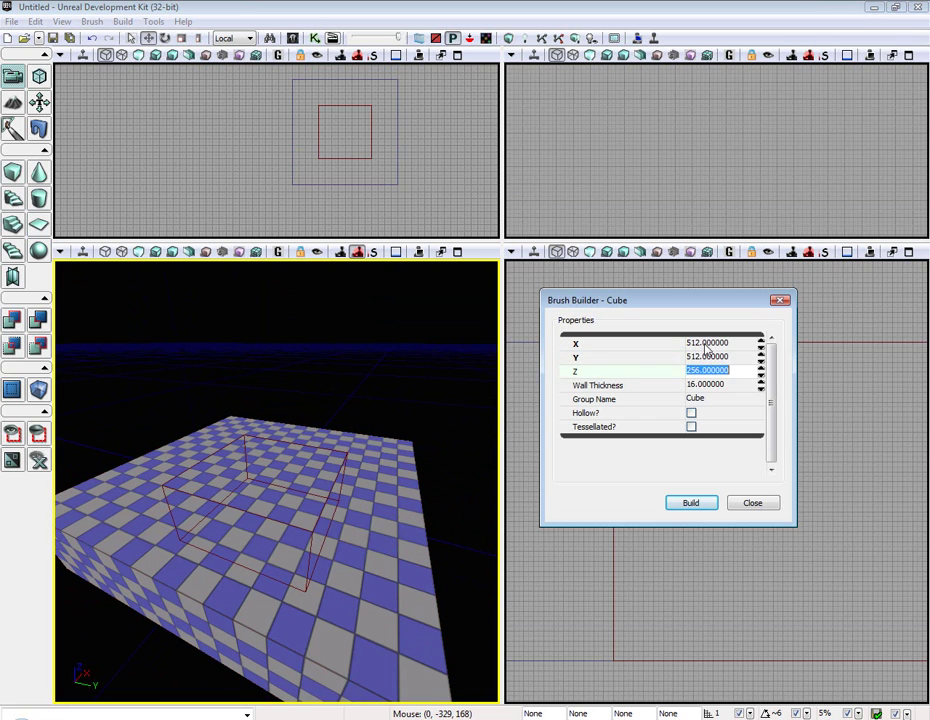
type("196")
key("Return")
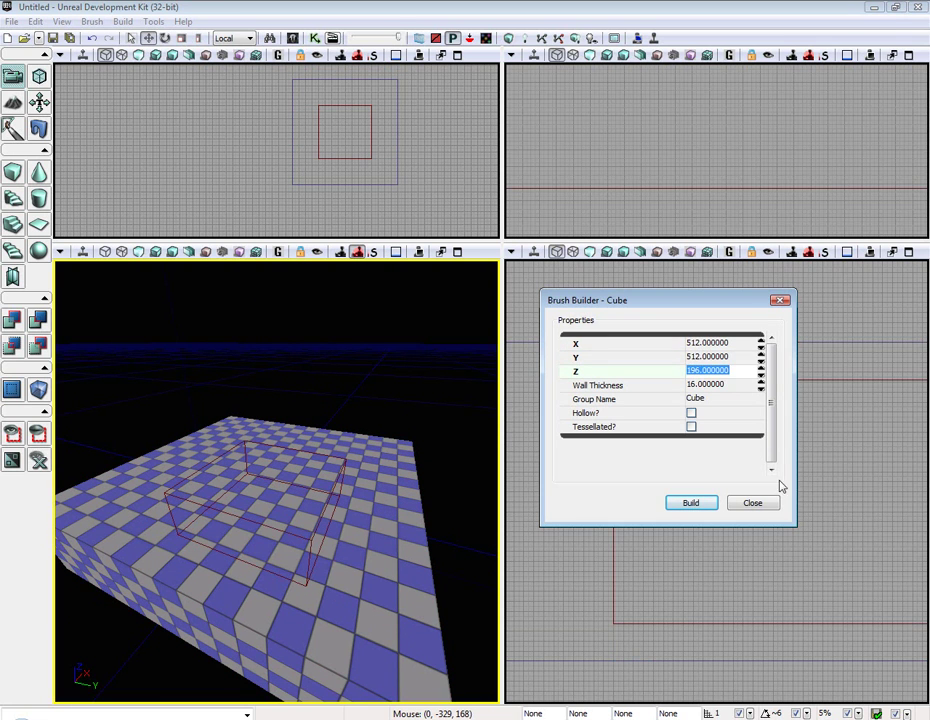
left_click(764, 501)
Step: Raise the builder brush to about the top of the solid block and subtract it with CSG Subtract to cut a pit
left_click(818, 380)
right_click_drag(822, 365, 780, 429)
left_click_drag(748, 427, 742, 392)
scroll(716, 335, "up", 10)
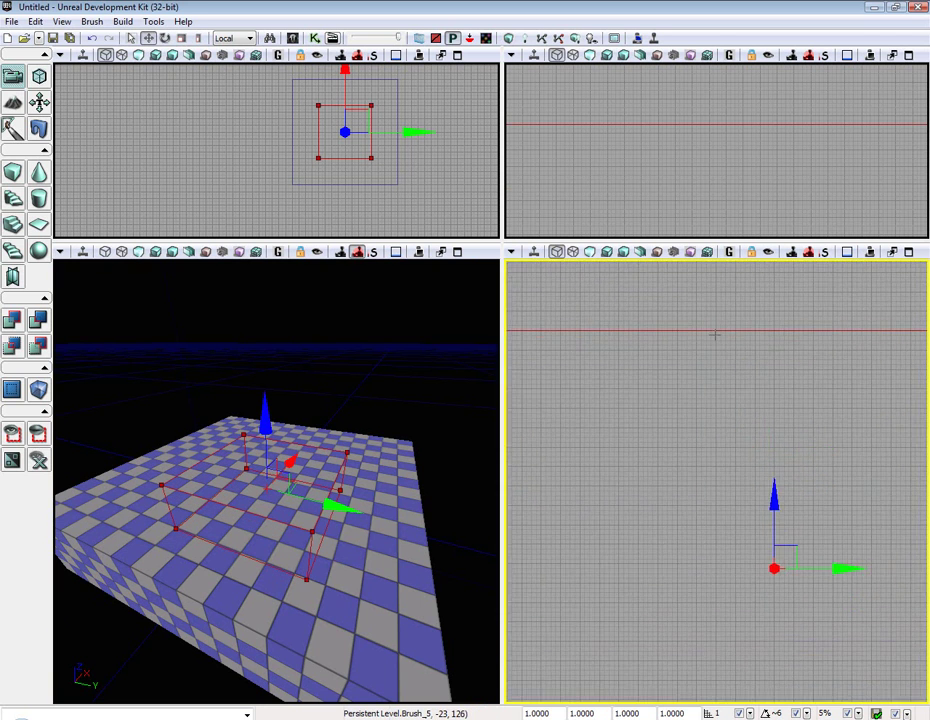
left_click(40, 323)
Step: Add a point light actor on the floor of the pit
left_click(315, 351)
key("w")
mouse_move(315, 351)
right_mouse_down()
mouse_move(52, 355)
mouse_move(430, 385)
mouse_move(205, 380)
mouse_move(110, 410)
mouse_move(130, 375)
right_mouse_up()
key("s")
key("w")
right_click(302, 482)
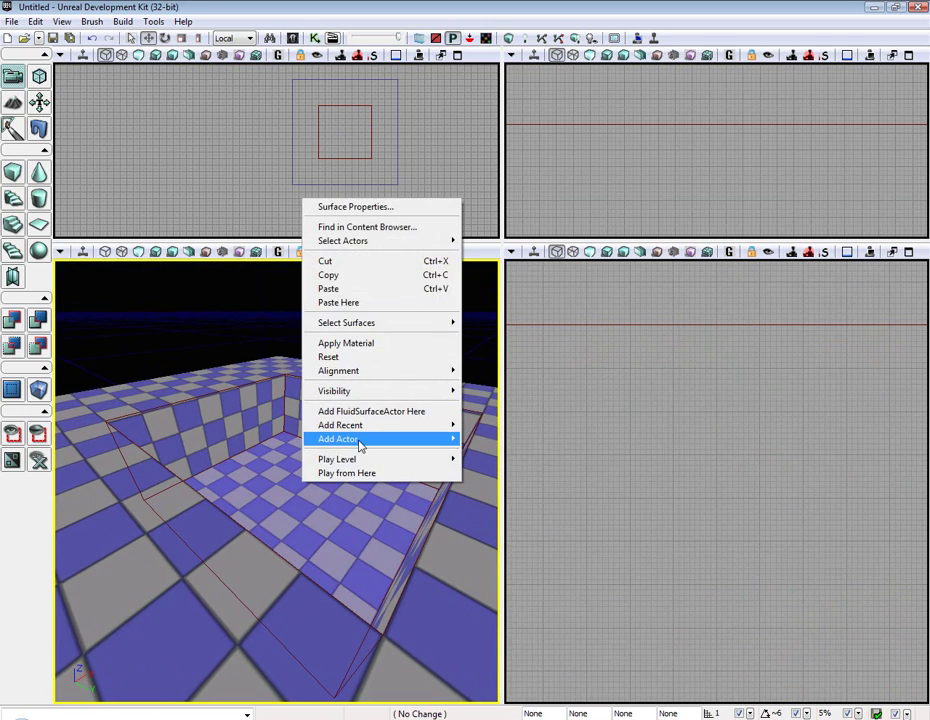
mouse_move(359, 444)
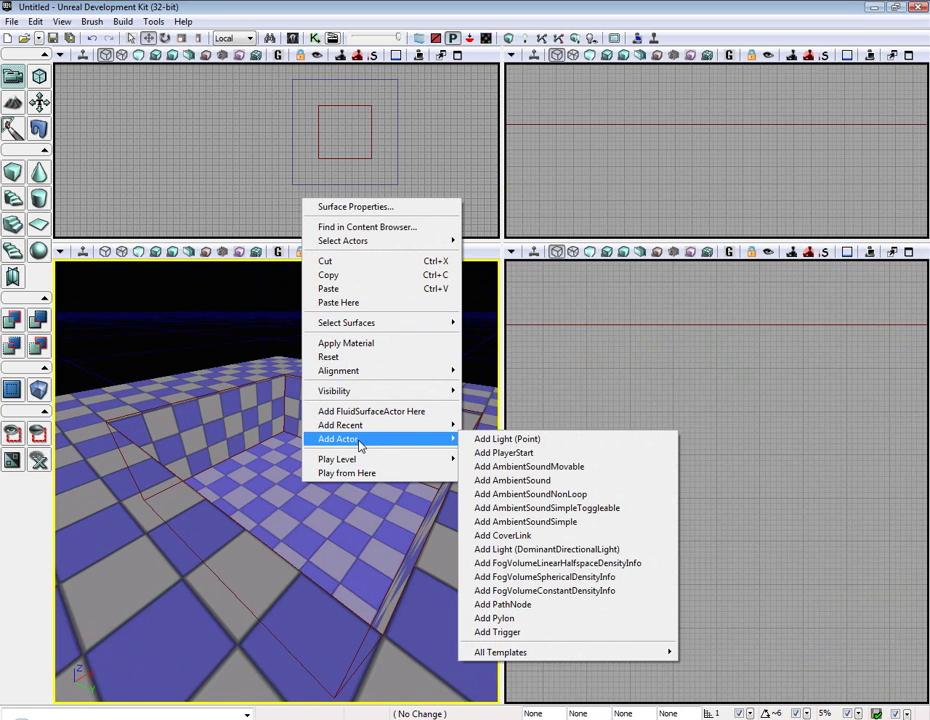
mouse_move(345, 425)
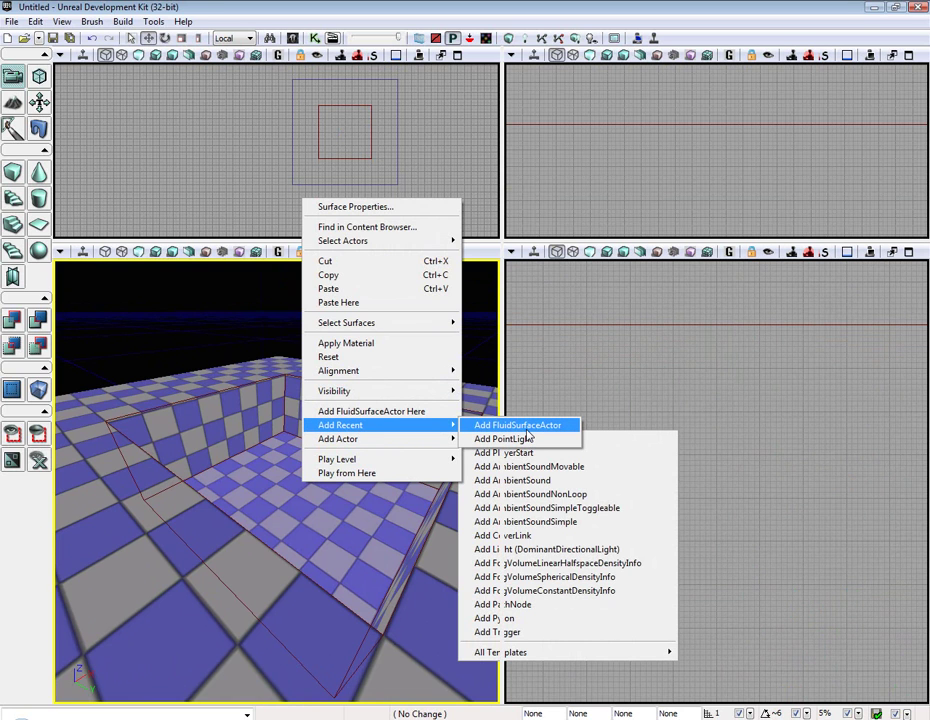
mouse_move(421, 438)
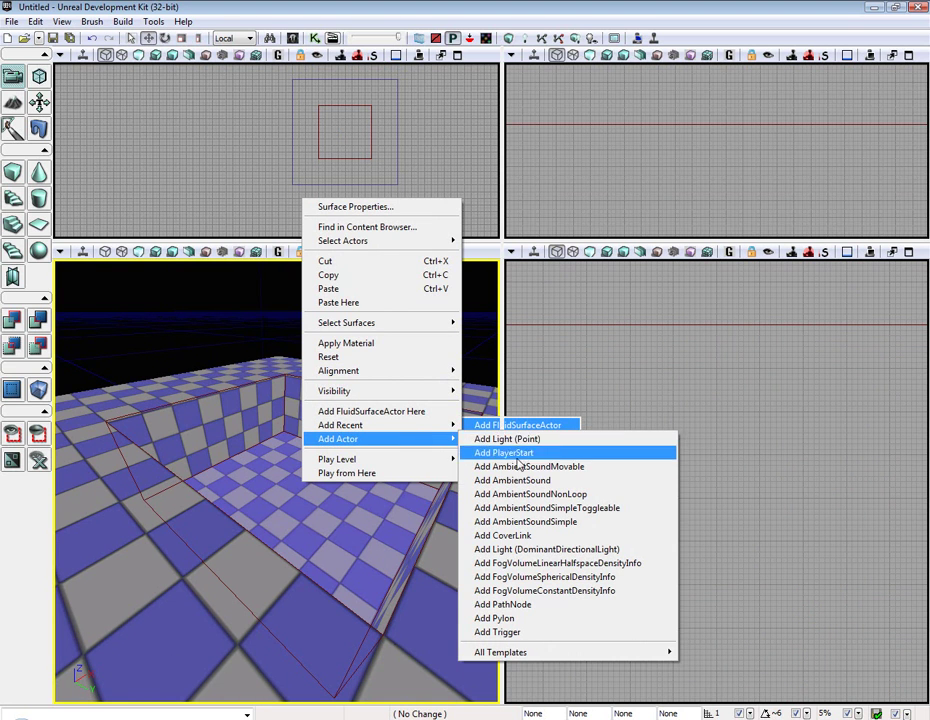
left_click(540, 439)
Step: Raise the point light above the pit and switch the perspective view to lit mode
left_click_drag(316, 442, 326, 220)
left_click(155, 253)
mouse_move(396, 388)
right_mouse_down()
mouse_move(350, 400)
mouse_move(396, 388)
right_mouse_up()
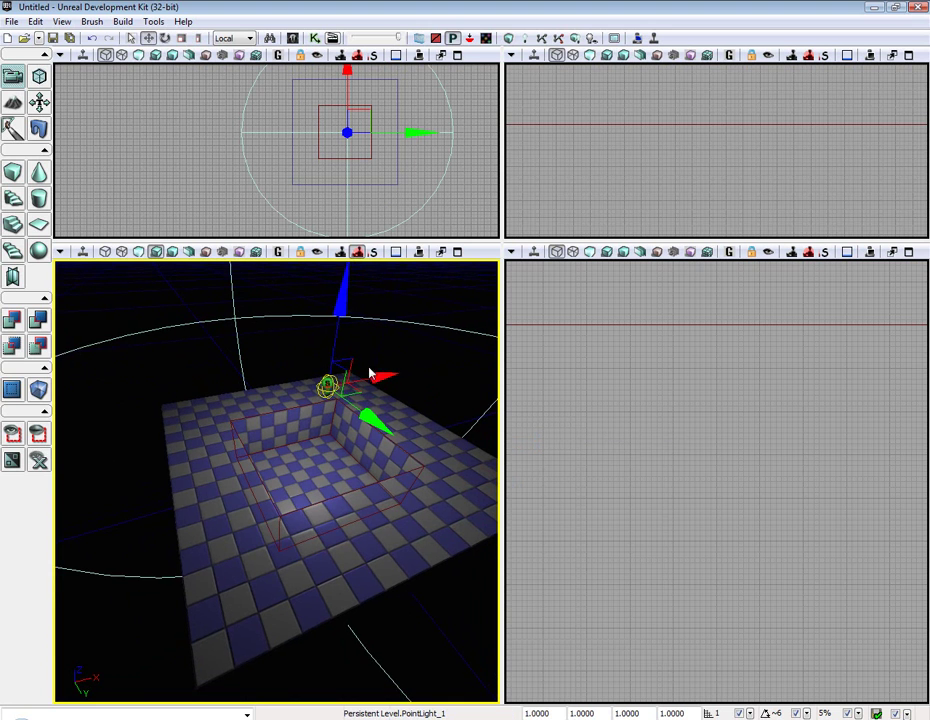
left_click_drag(340, 305, 340, 309)
Step: Show the FluidSurfaceActor entry in the Actor Classes browser and place a fluid surface actor on the pit floor
left_click_drag(266, 326, 210, 348)
left_click(61, 21)
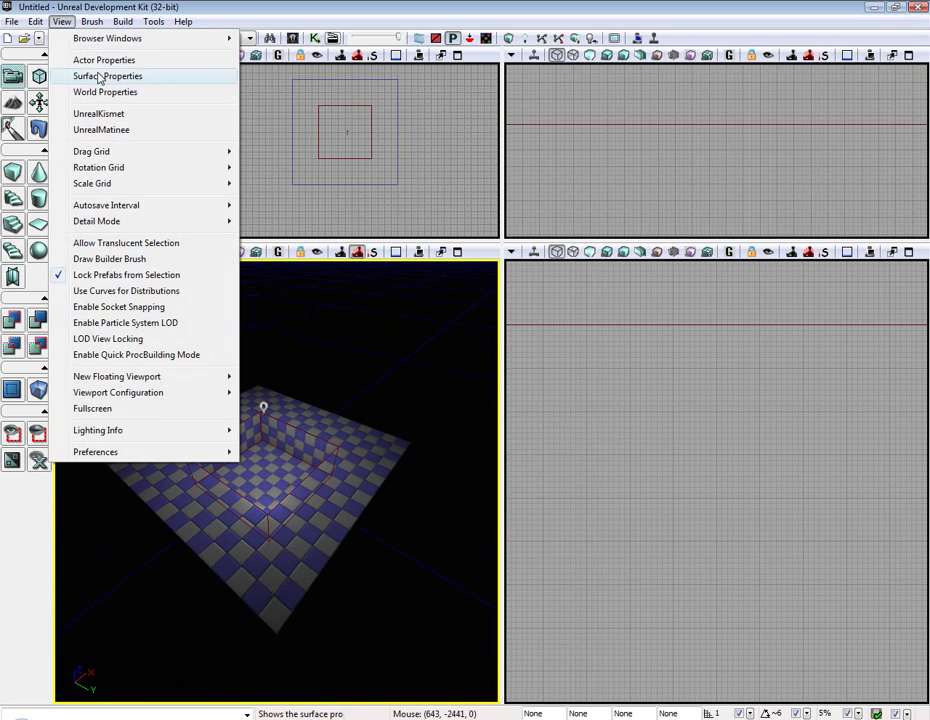
mouse_move(88, 42)
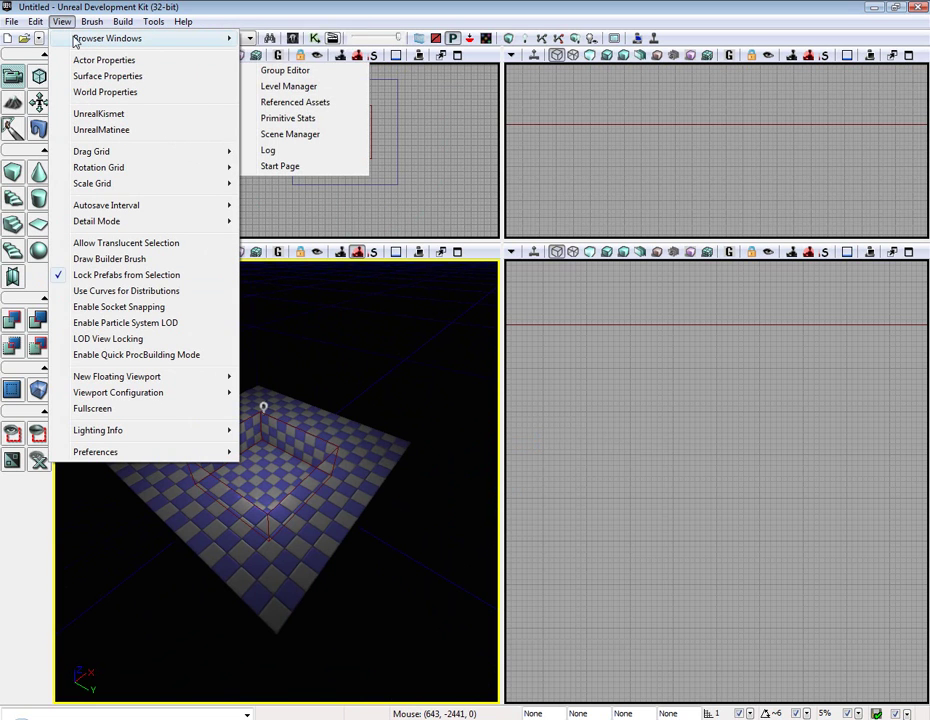
left_click(326, 54)
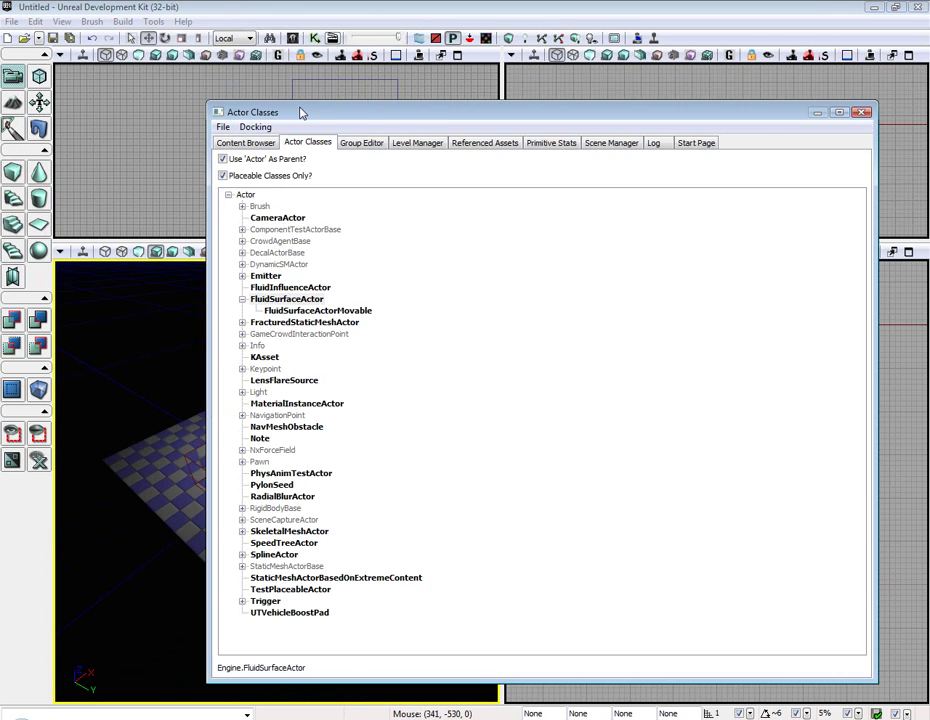
left_click_drag(301, 112, 503, 119)
right_click(274, 473)
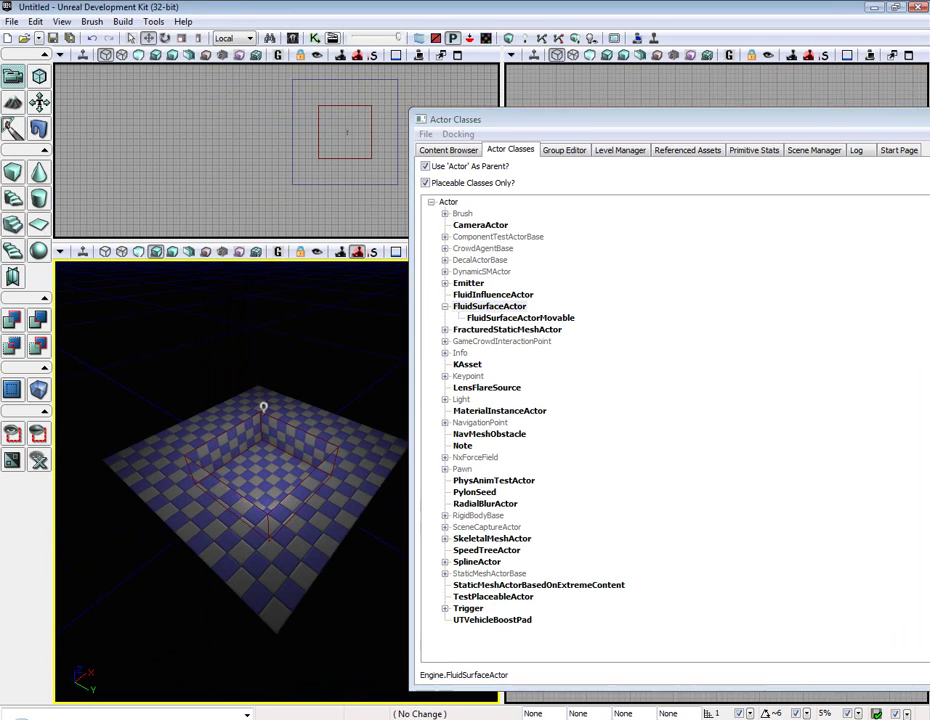
left_click(330, 386)
left_click_drag(775, 130, 662, 189)
left_click(763, 185)
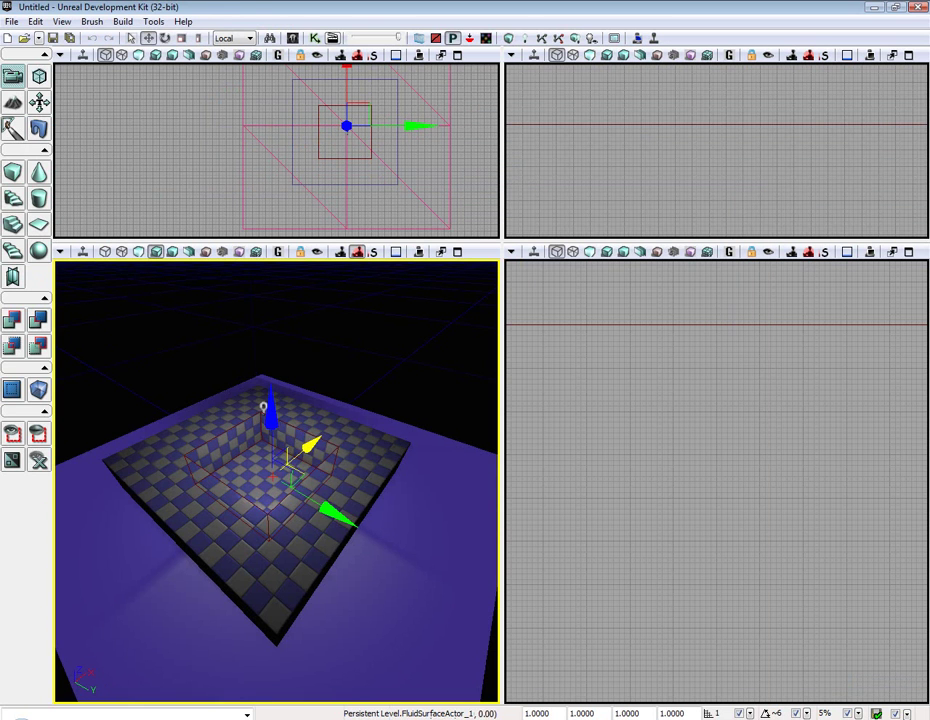
Step: Raise the fluid surface from the pit floor to just below the rim of the pit
left_click_drag(301, 443, 300, 420)
mouse_move(393, 345)
right_mouse_down()
mouse_move(382, 352)
mouse_move(393, 345)
right_mouse_up()
left_click_drag(345, 375, 346, 369)
mouse_move(346, 369)
right_mouse_down()
mouse_move(392, 369)
mouse_move(350, 390)
mouse_move(355, 384)
right_mouse_up()
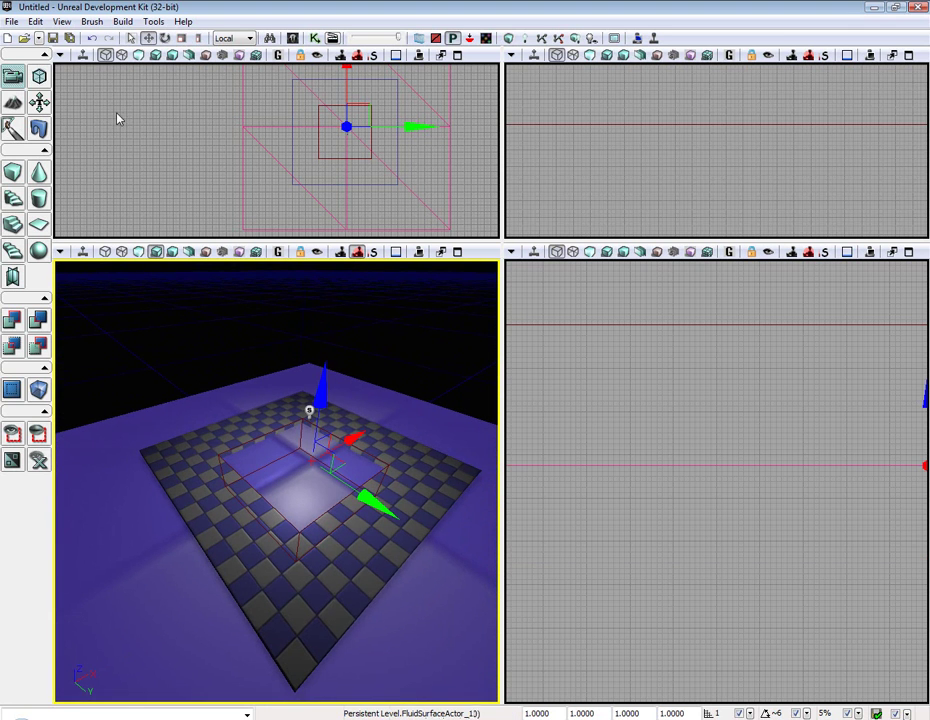
Step: Scale the fluid surface down to roughly the size of the pit opening
left_click(179, 38)
left_click(340, 130)
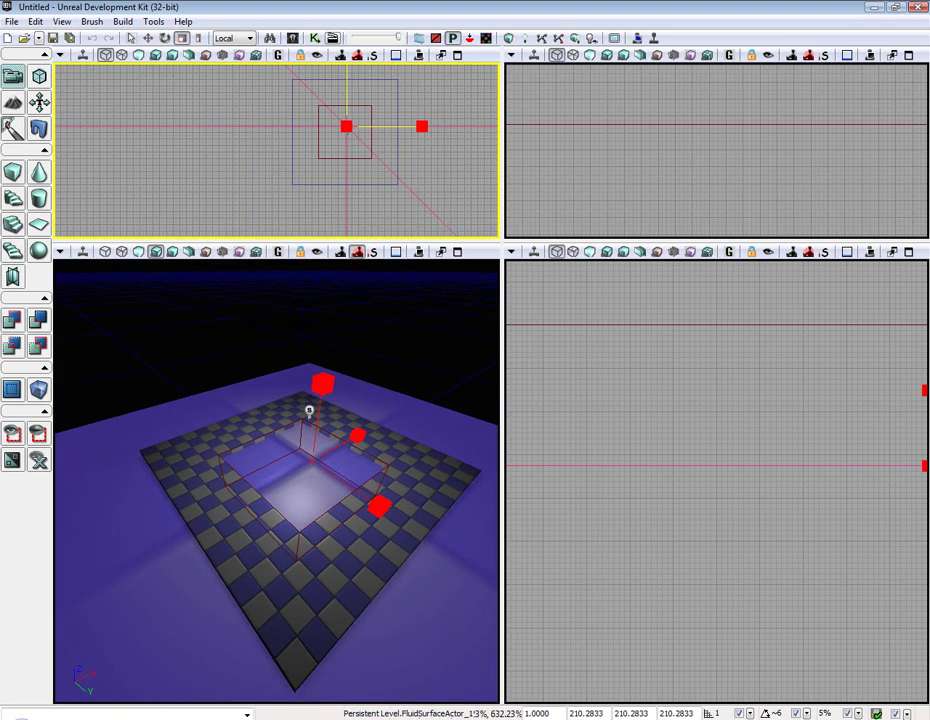
left_click_drag(344, 128, 342, 156)
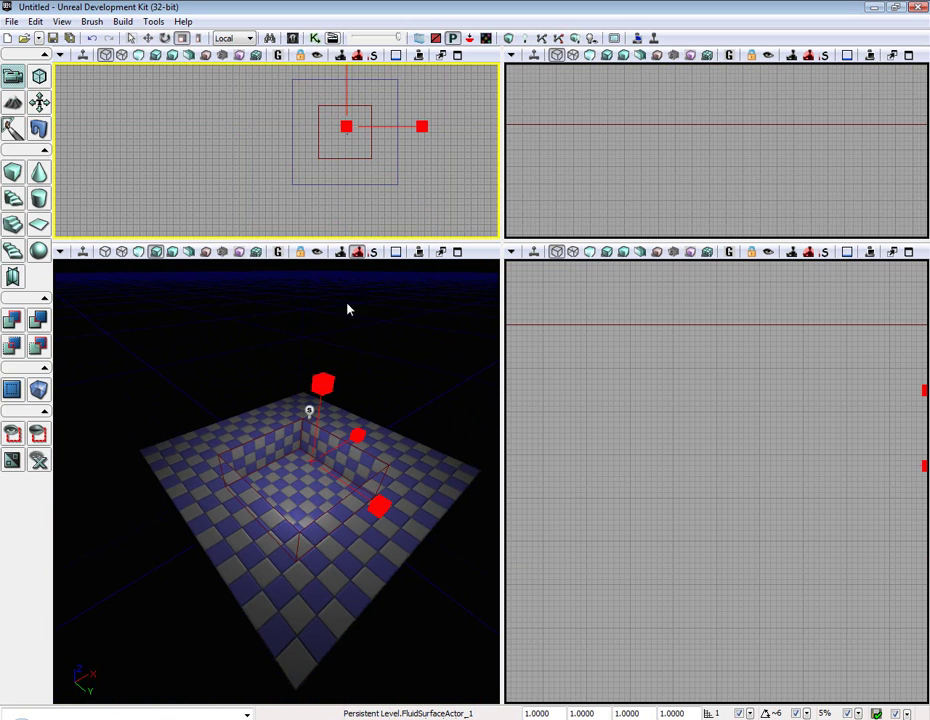
left_click_drag(321, 392, 321, 336)
Step: Move the fluid surface horizontally so it is centred over the pit and covers its edges
left_click(148, 38)
left_click_drag(366, 106, 370, 110)
scroll(386, 120, "up", 4)
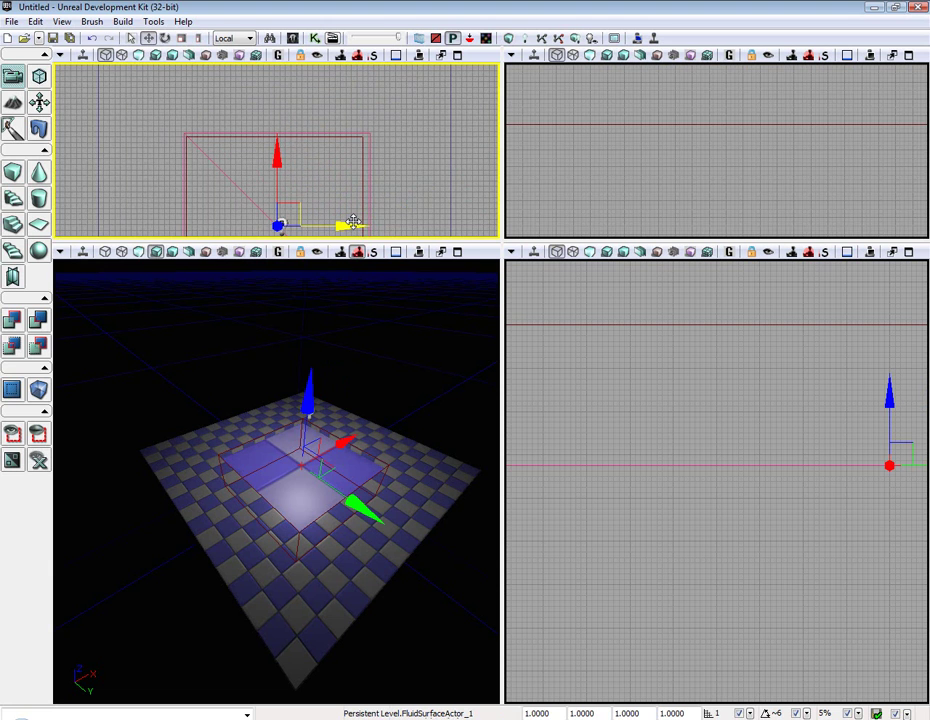
left_click_drag(353, 222, 350, 222)
right_click_drag(403, 153, 407, 113)
Step: Build the level's lighting at Preview quality for BSP and static meshes
right_click_drag(433, 362, 409, 312)
left_click(440, 324)
left_click(120, 22)
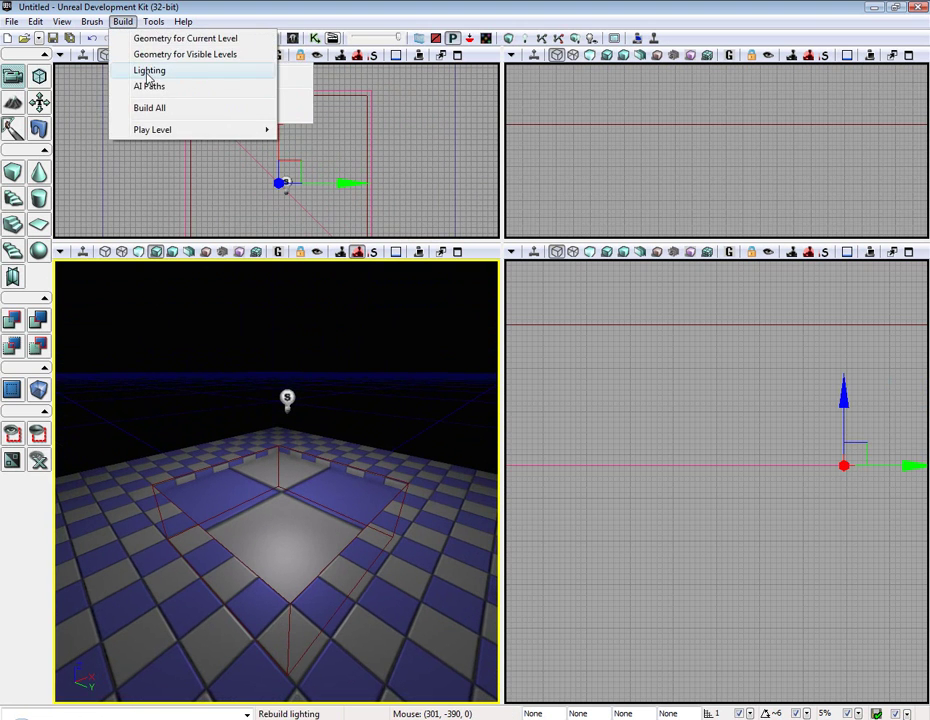
left_click(150, 69)
left_click(411, 489)
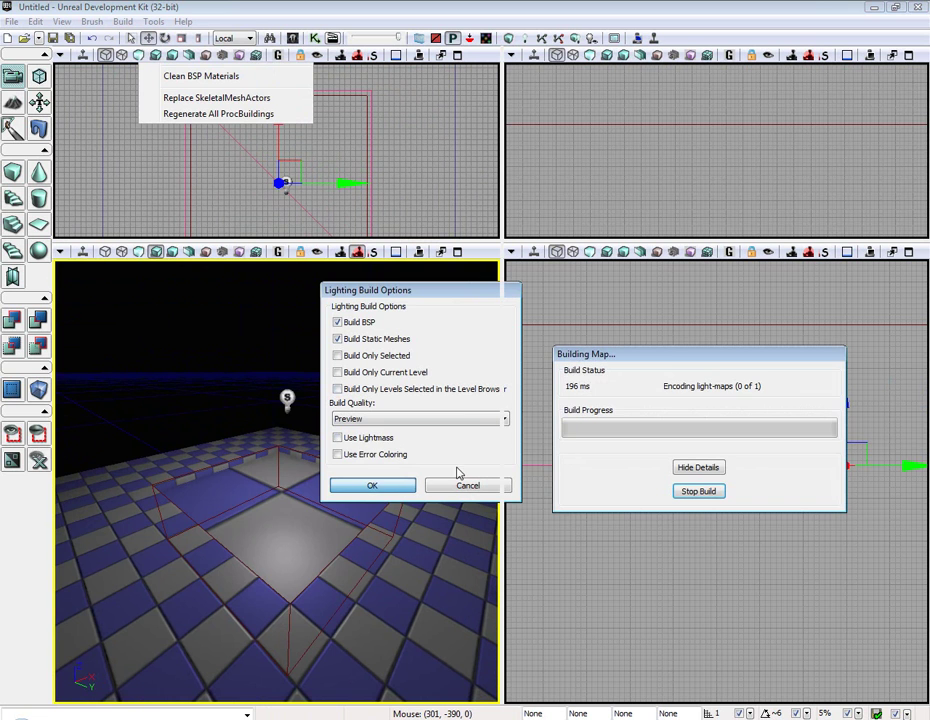
left_click(527, 417)
Step: Play-test the level from the floor beside the pit and exit the game
right_click(424, 566)
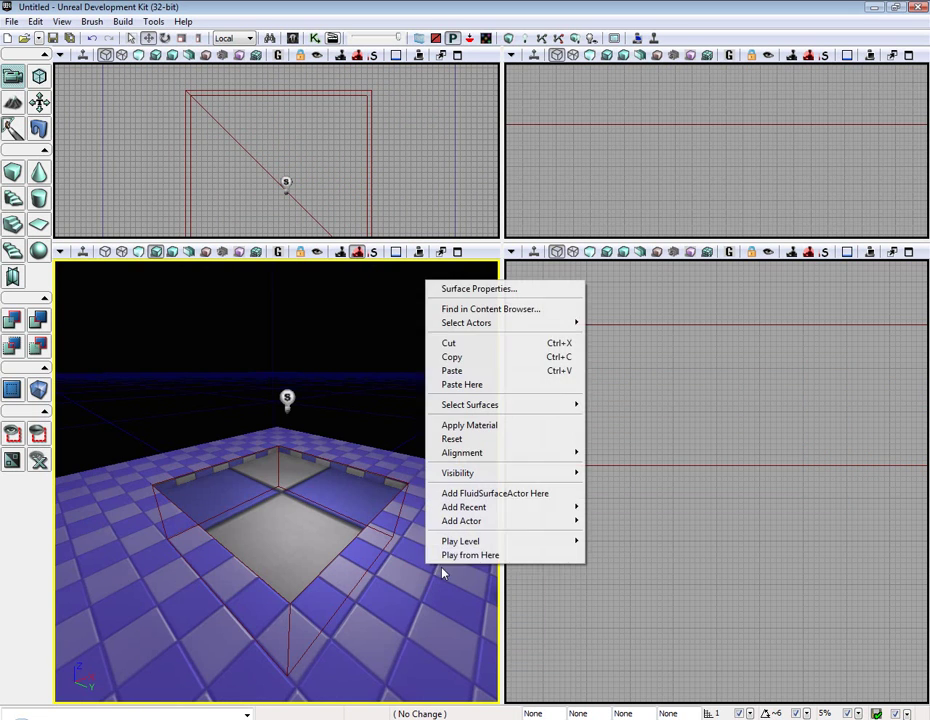
left_click(445, 555)
left_click(467, 388)
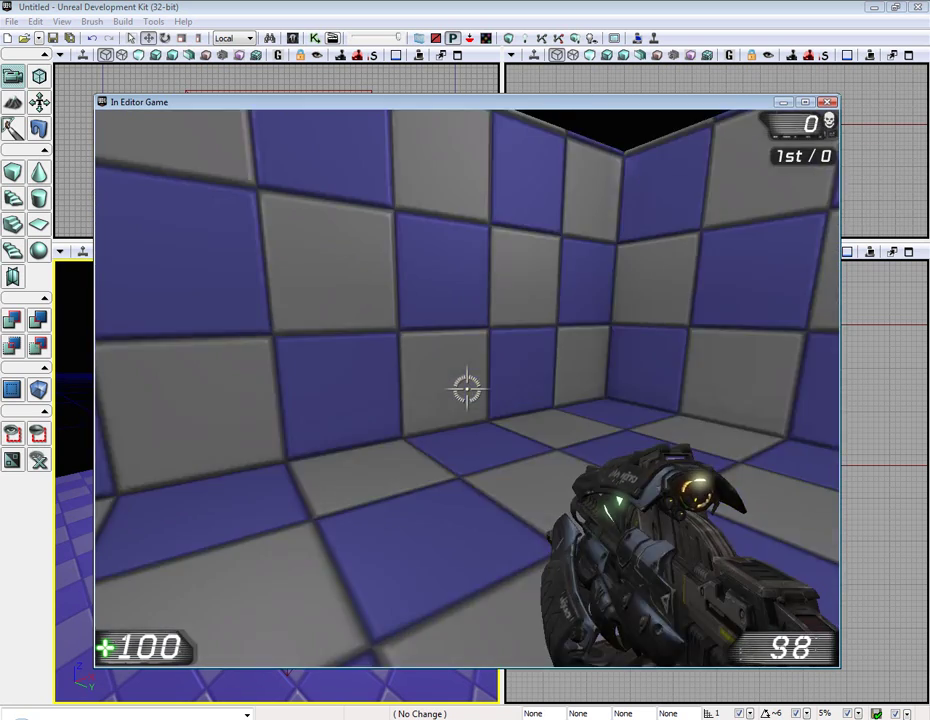
key("s")
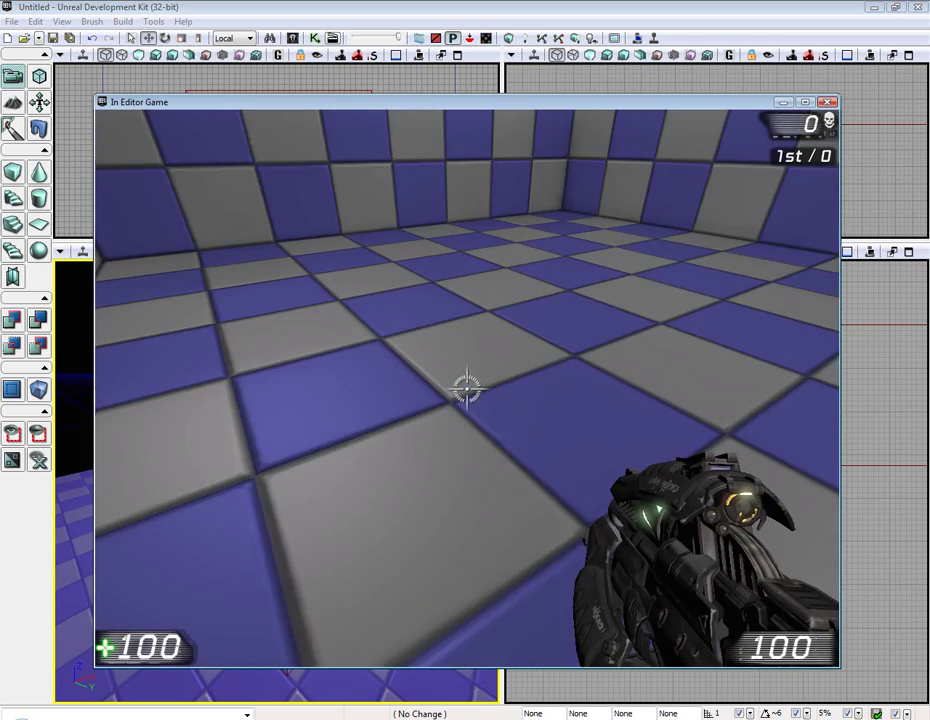
key("Escape")
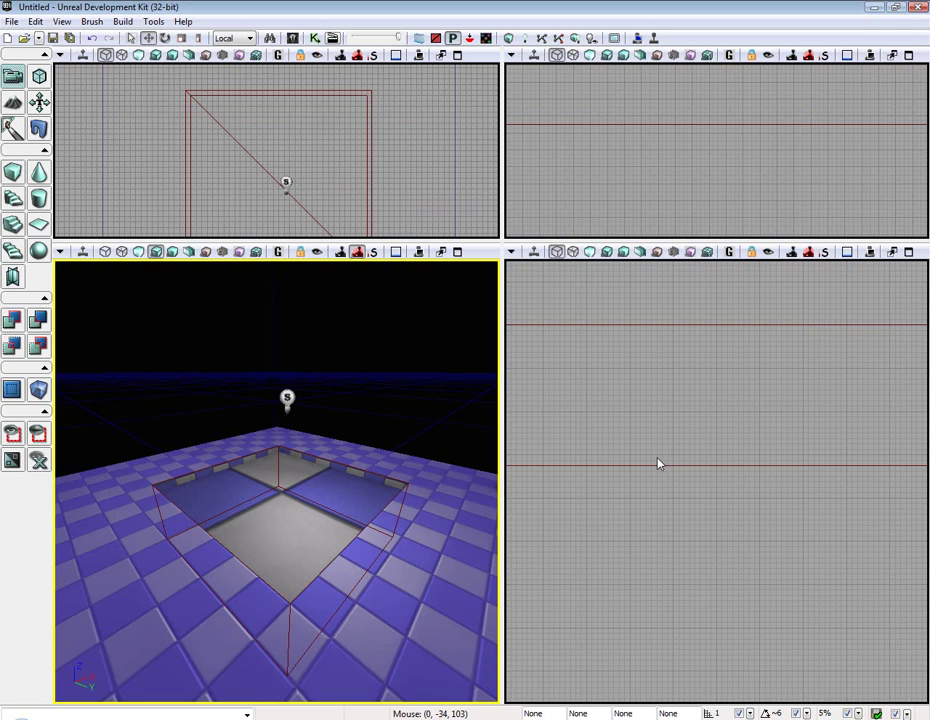
Step: Lower the builder brush by about 25 units so its top lines up with the fluid surface
left_click(603, 475)
left_click(658, 465)
scroll(670, 456, "down", 6)
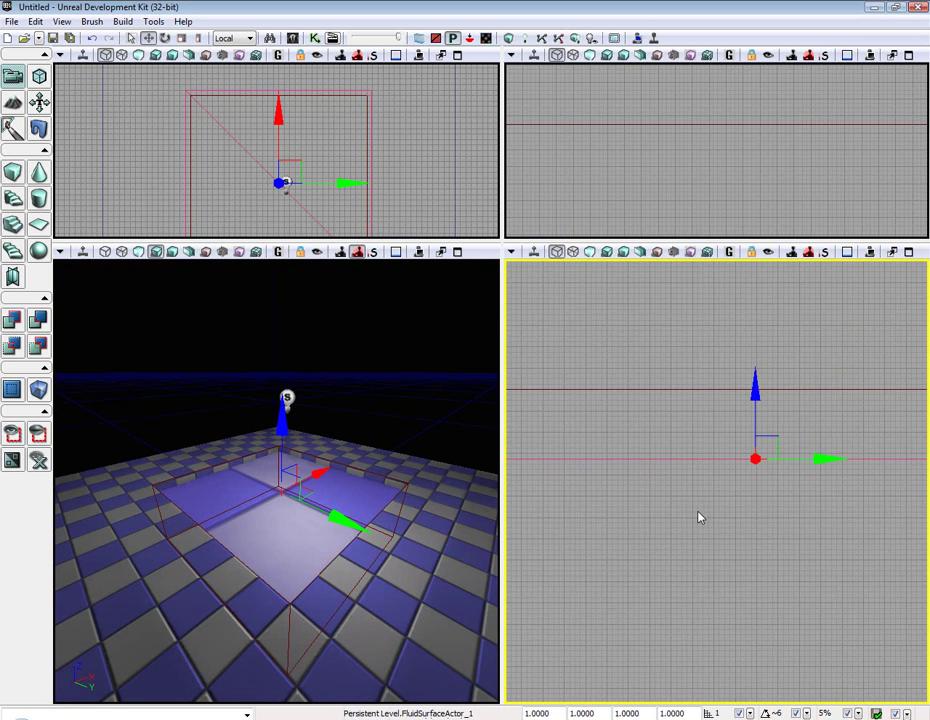
left_click(692, 389)
left_click_drag(665, 487, 701, 411)
scroll(766, 428, "down", 11)
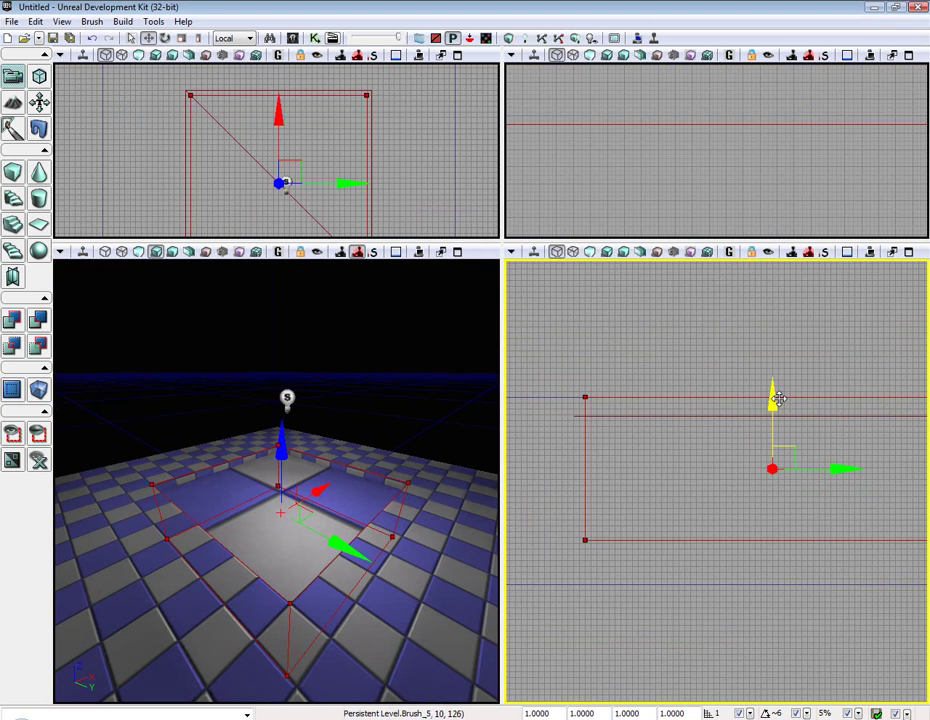
left_click_drag(776, 399, 776, 417)
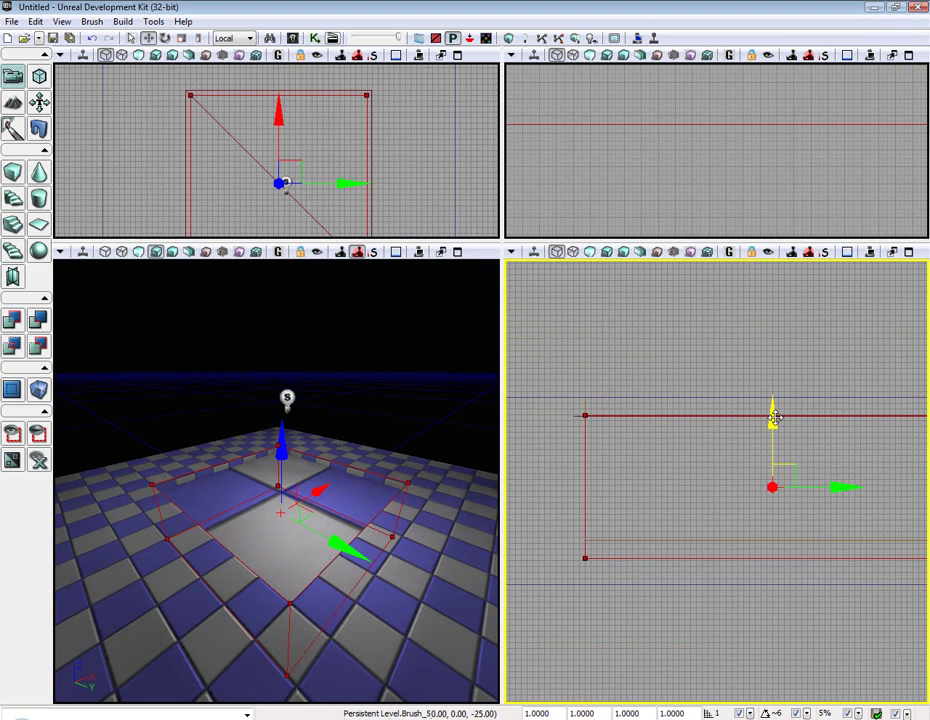
scroll(765, 419, "up", 7)
left_click_drag(809, 641, 809, 648)
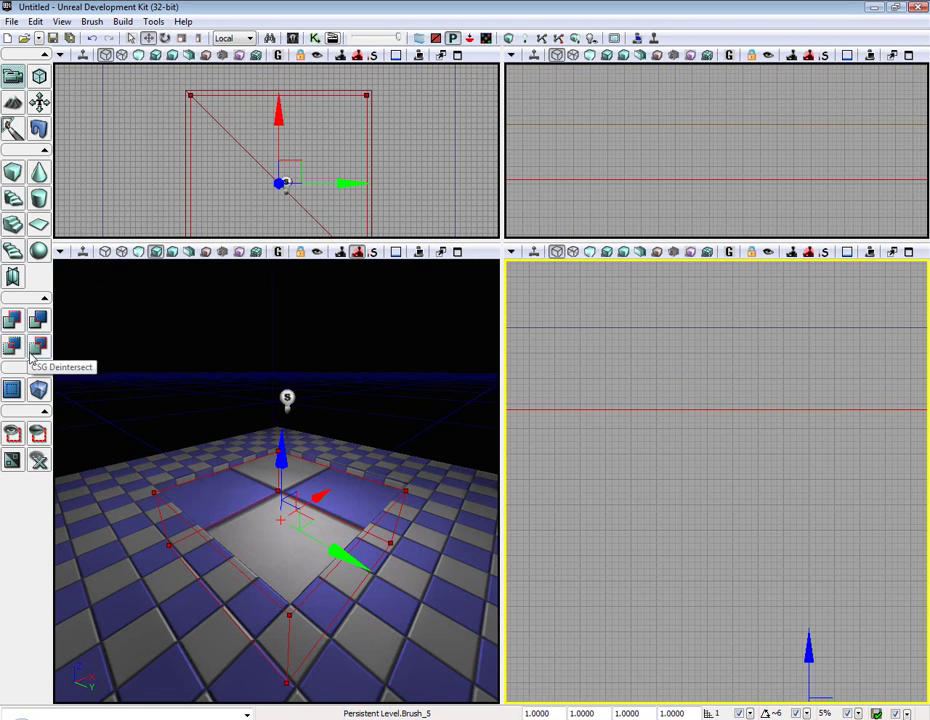
Step: Add a UTWaterVolume in the shape of the builder brush inside the pit
left_click(91, 21)
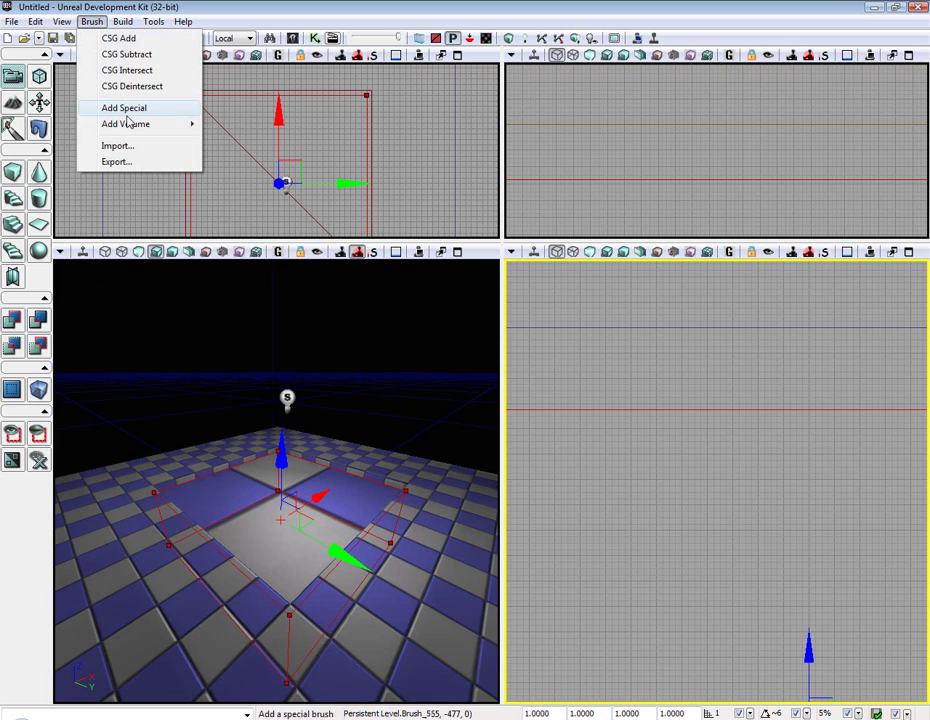
mouse_move(128, 124)
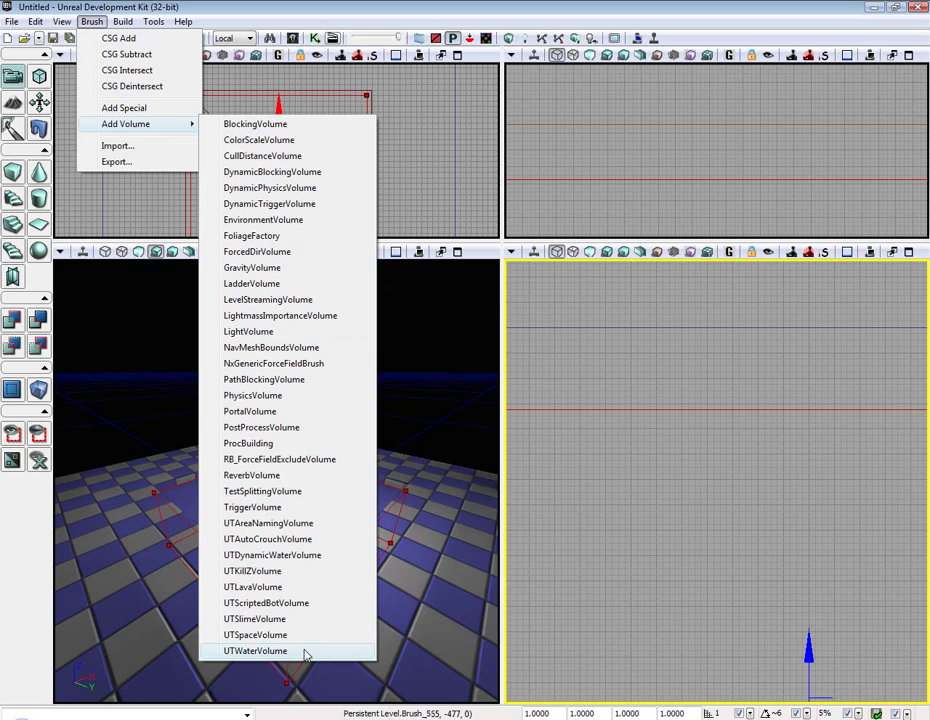
left_click(256, 651)
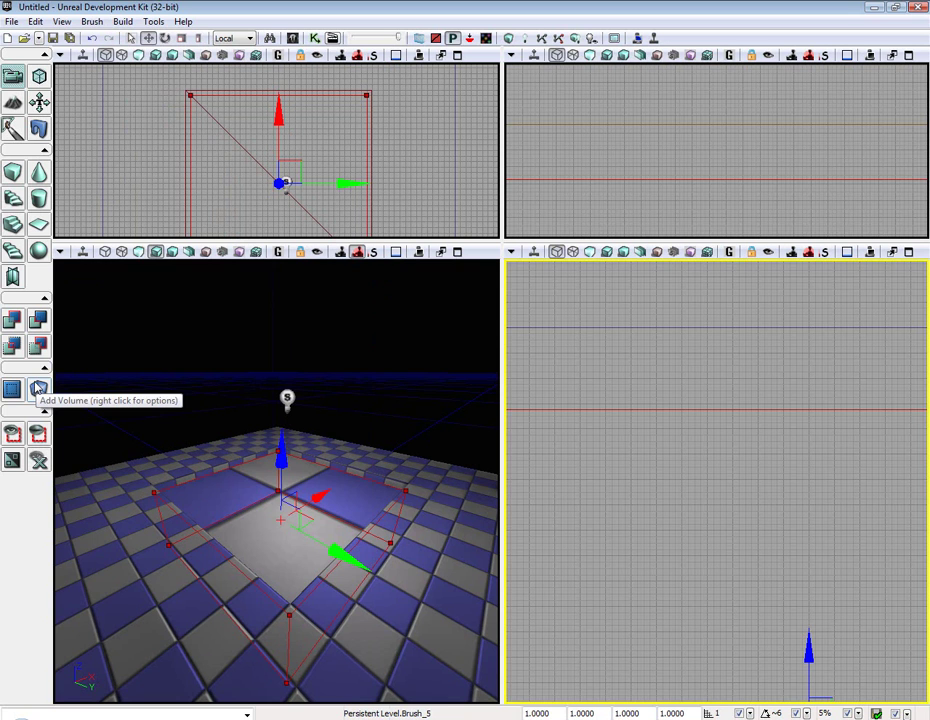
right_click(38, 388)
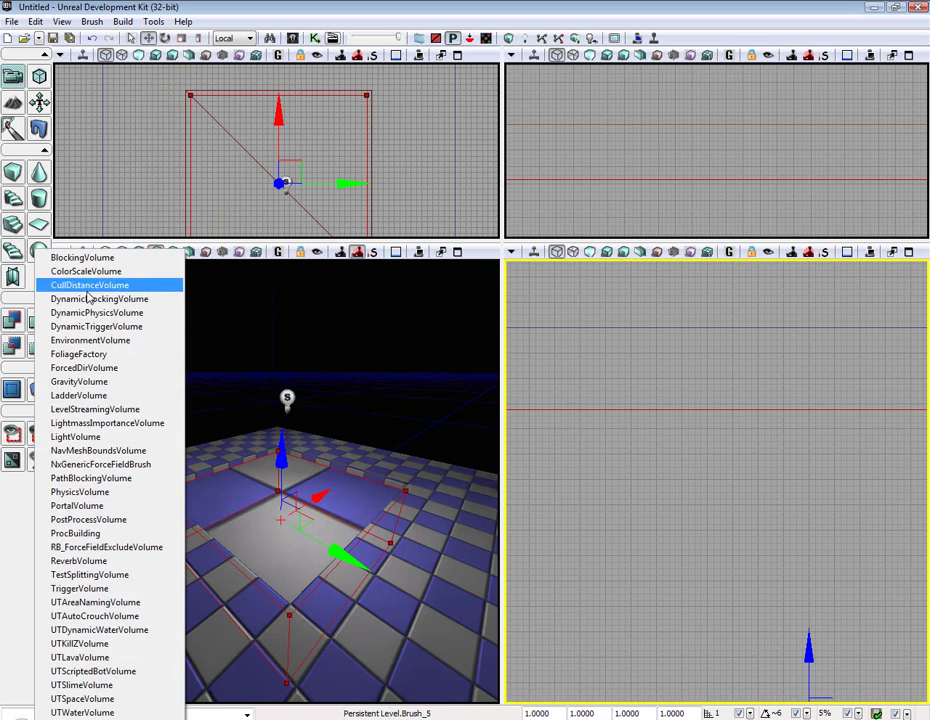
left_click(431, 5)
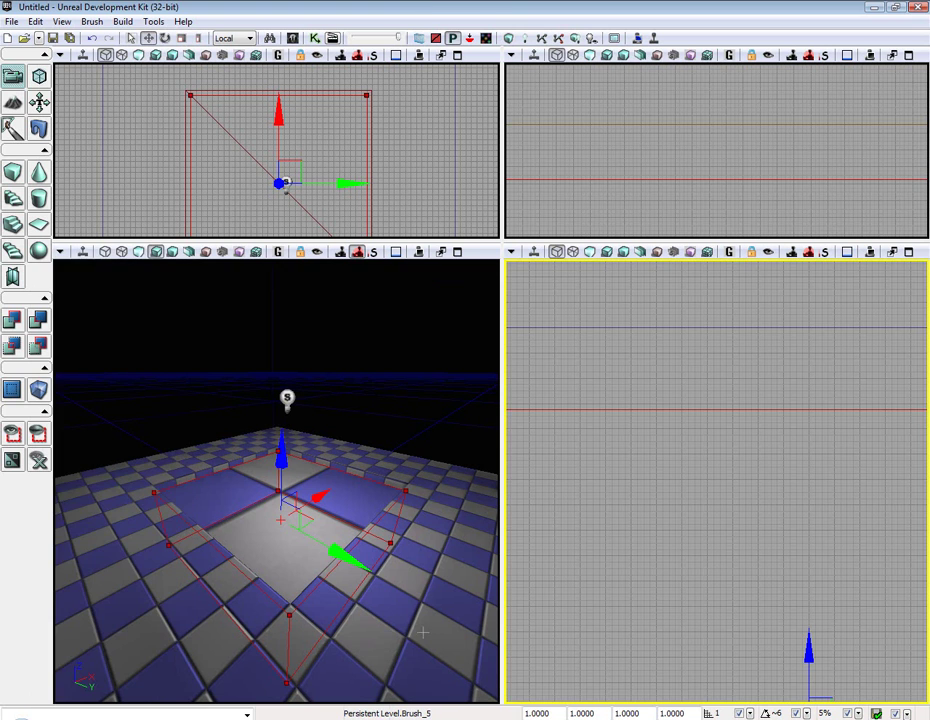
Step: Play-test from the floor beside the pit, jumping into the water and firing the weapon at the fluid surface
right_click(410, 562)
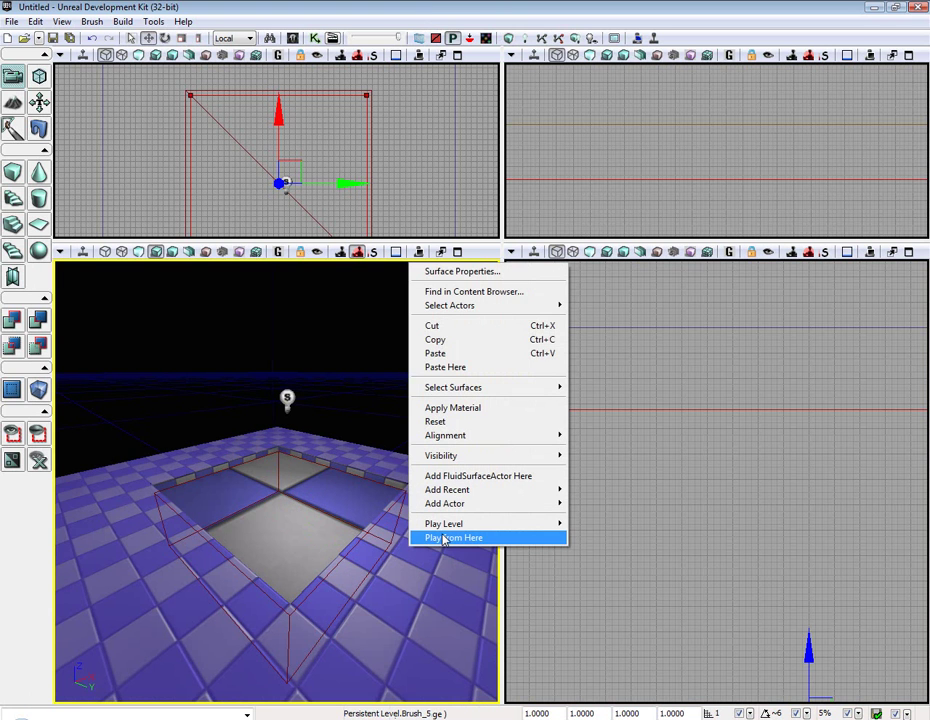
left_click(443, 538)
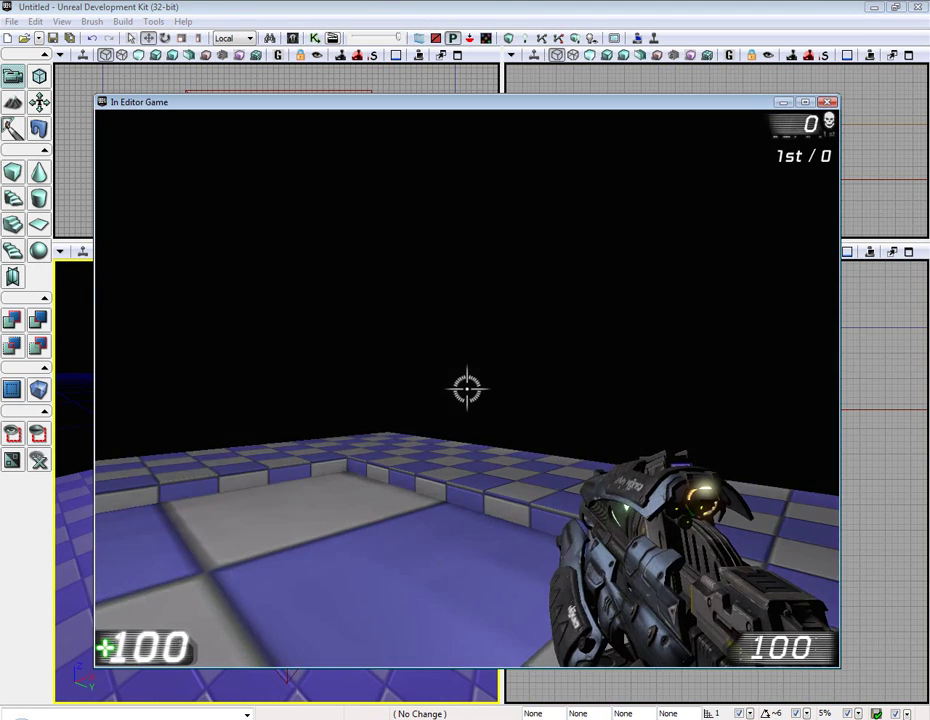
key("w")
key("space")
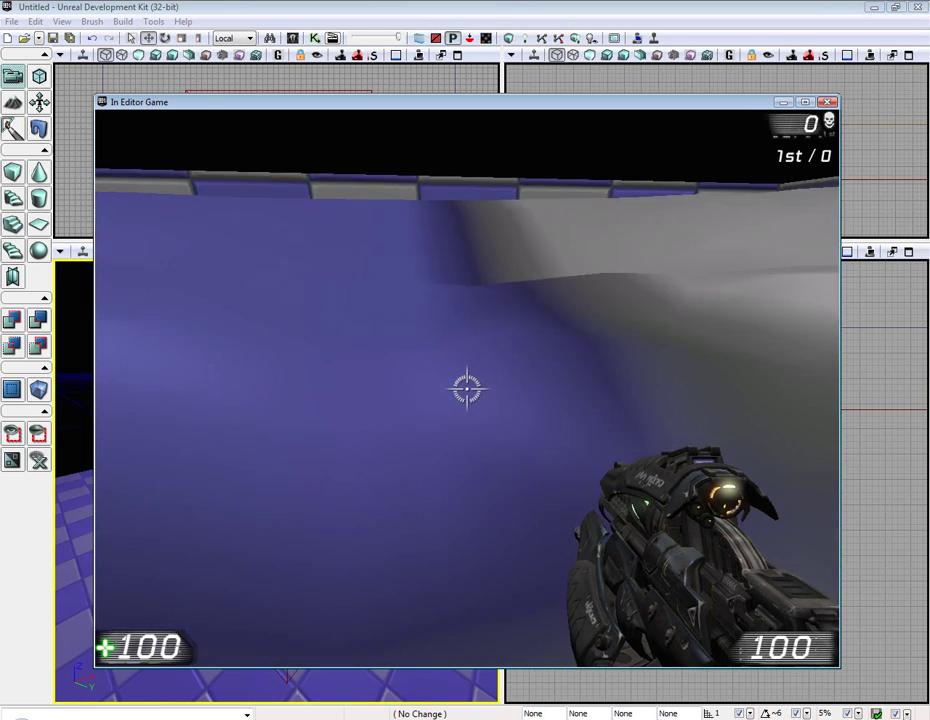
key("w")
key("space")
key("space")
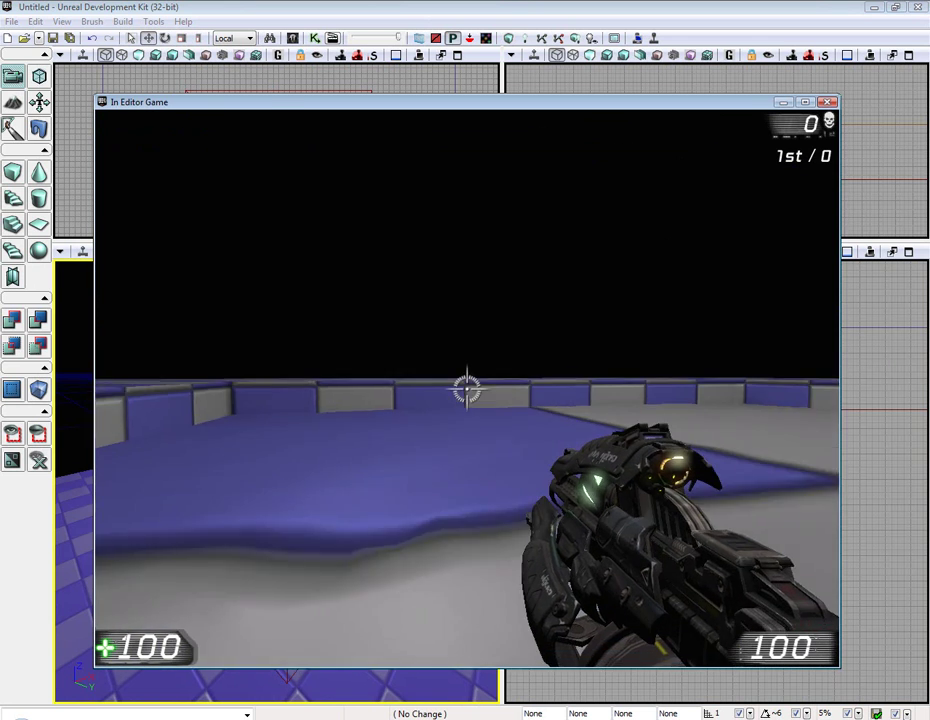
key("w")
left_click(467, 389)
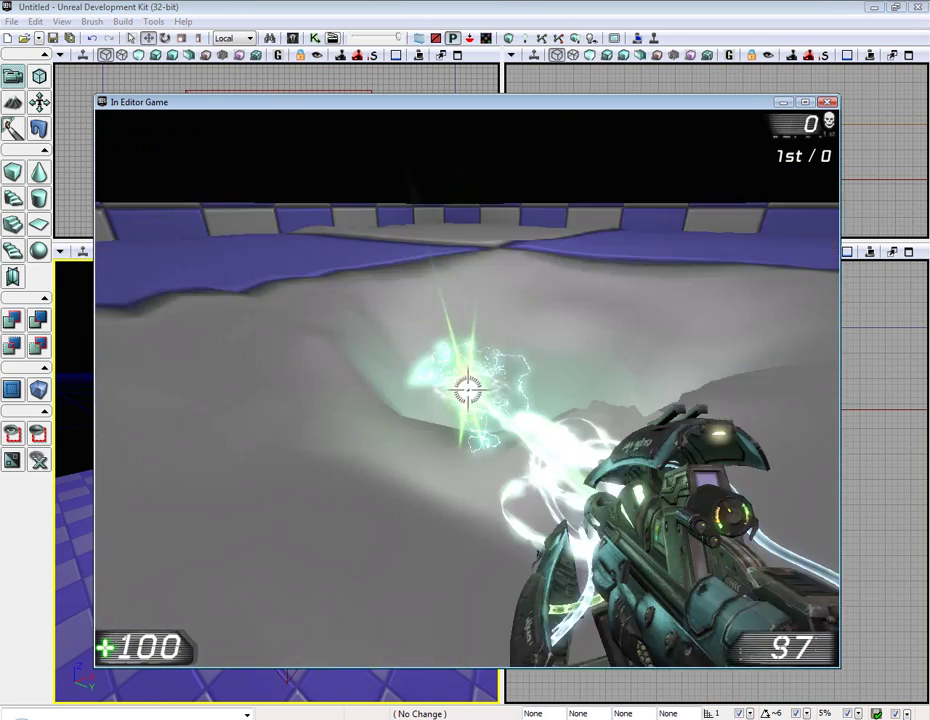
left_click(467, 389)
Step: Swim down to the pit's floor, examine the underwater view from several directions and exit the game
key("w")
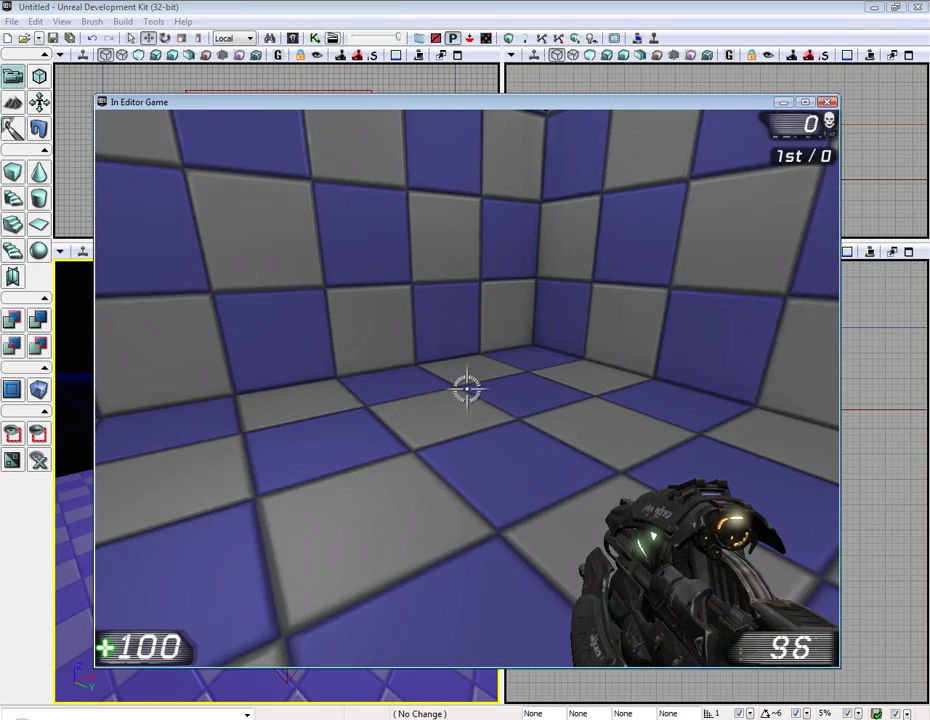
key("s")
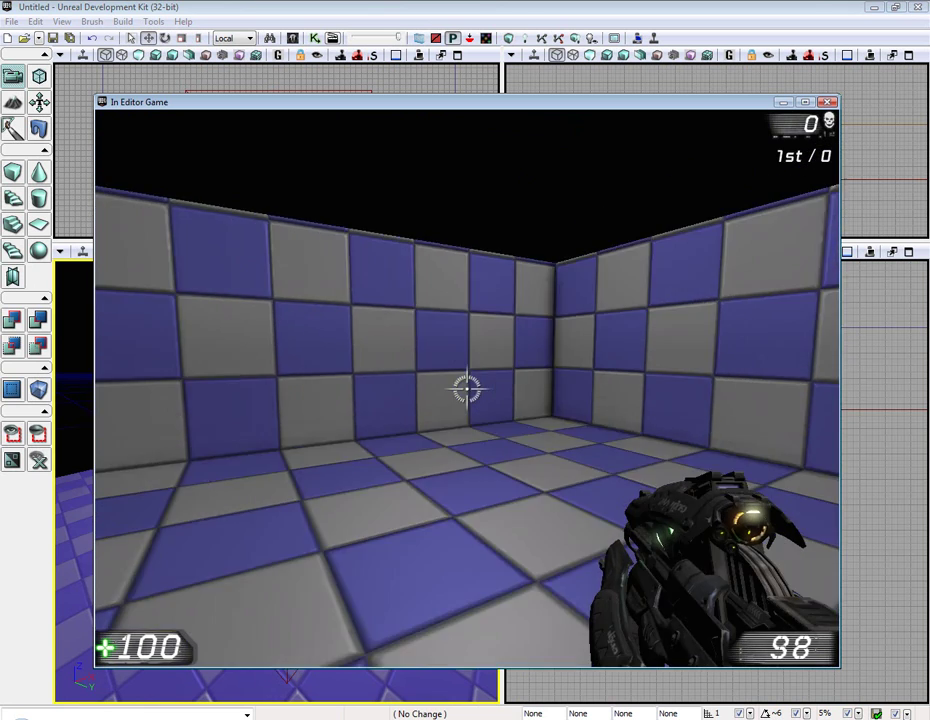
key("w")
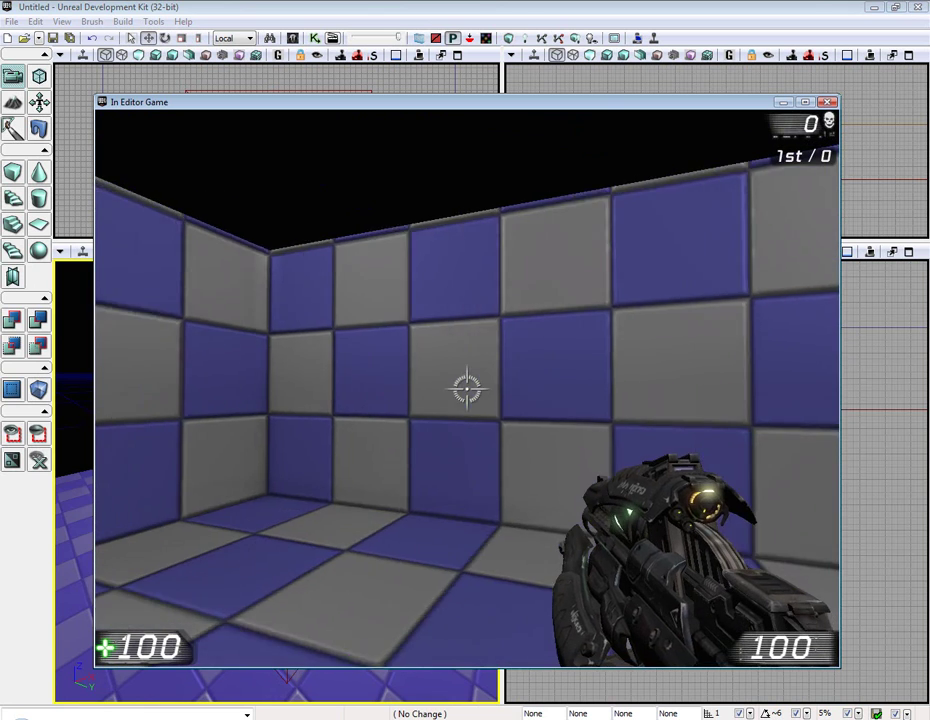
key("s")
key("w")
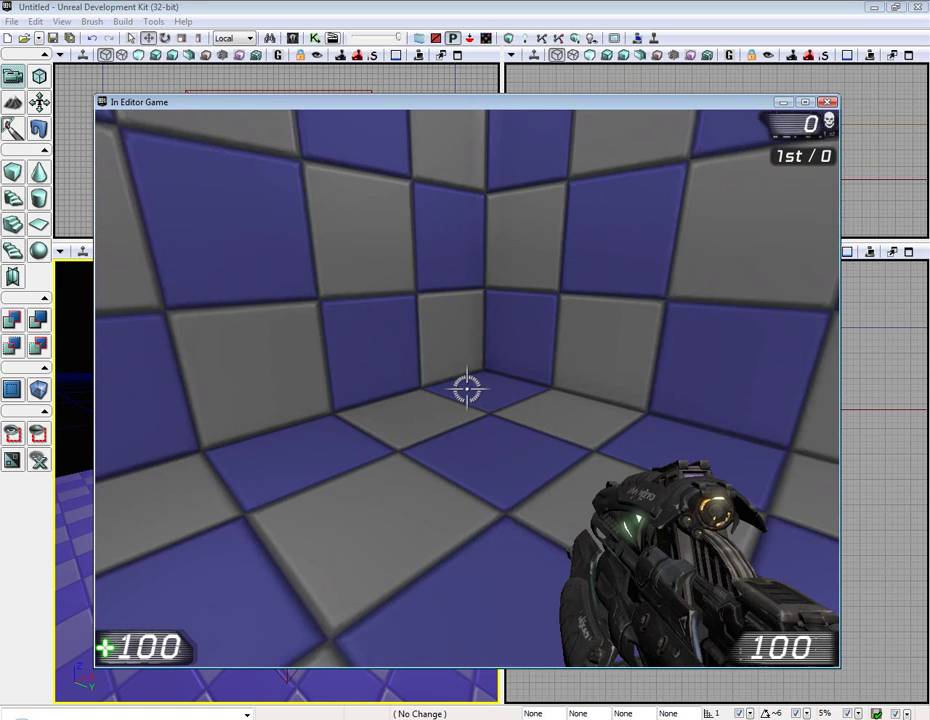
key("Escape")
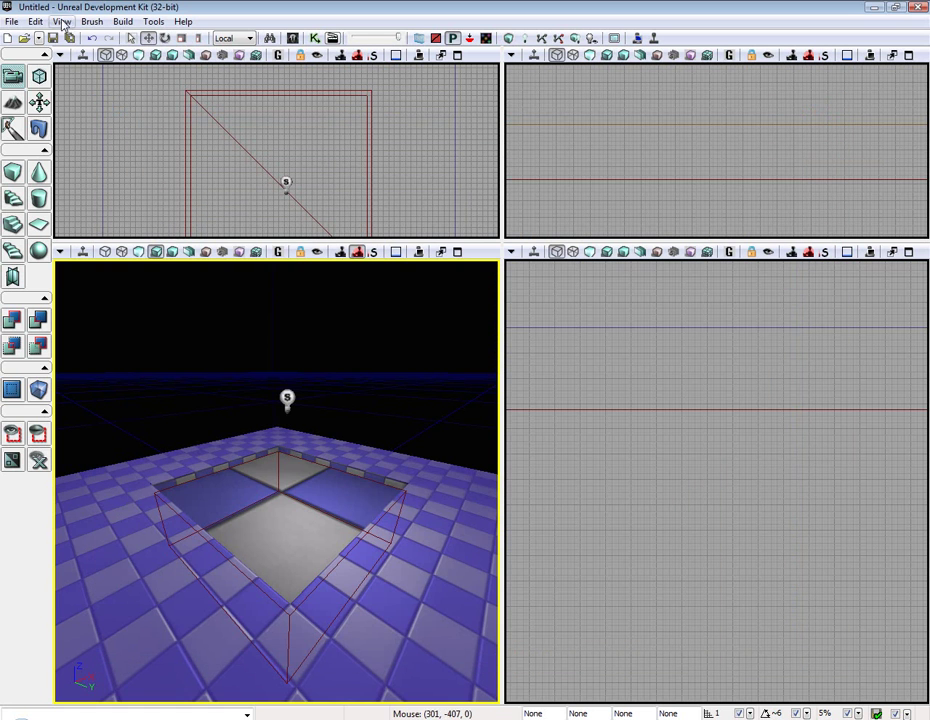
Step: Add a PostProcessVolume from the builder brush and move the brush straight down below the pit to expose the volume
right_click(44, 395)
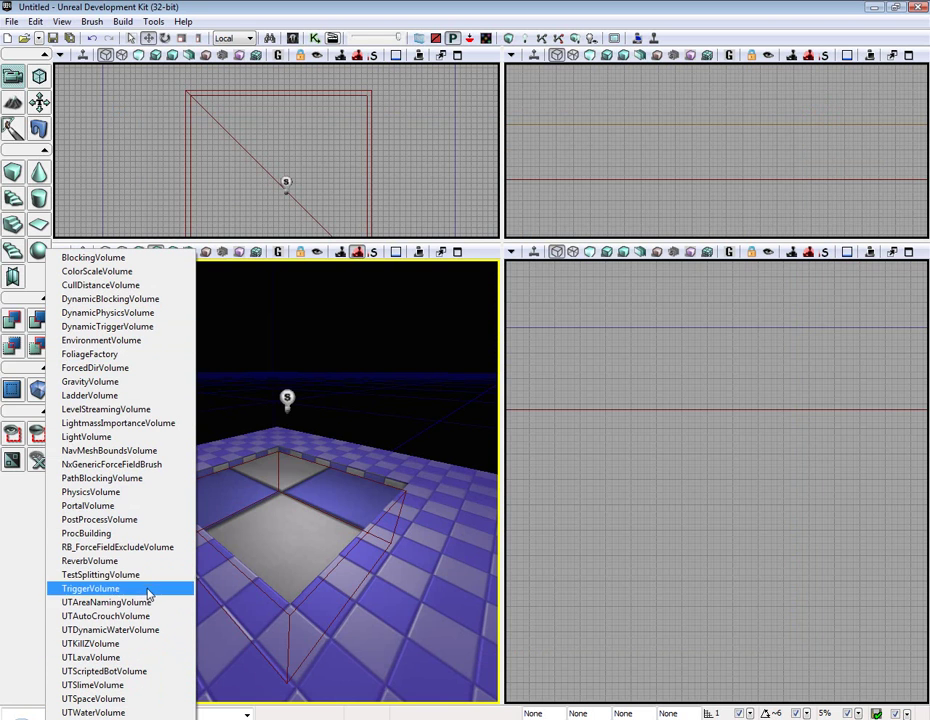
left_click(147, 522)
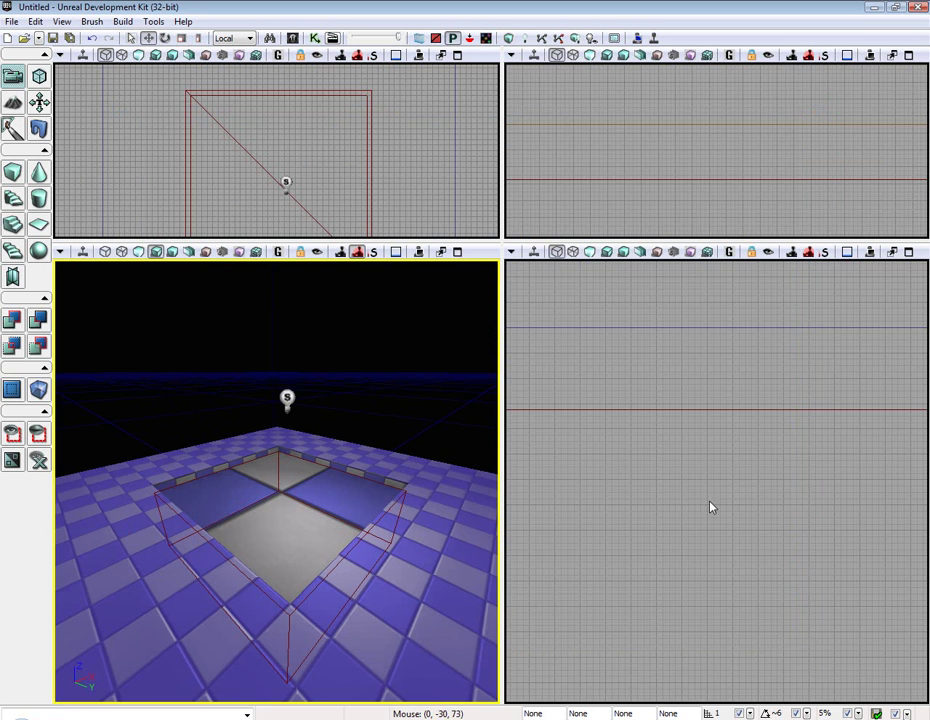
left_click_drag(708, 503, 772, 463)
scroll(772, 463, "down", 5)
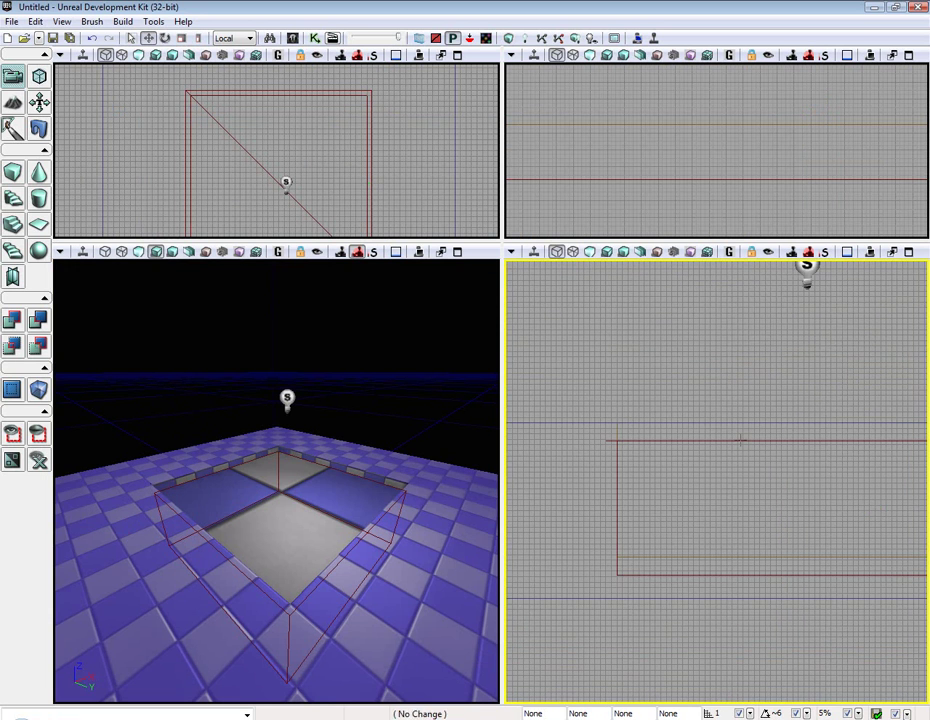
left_click(740, 440)
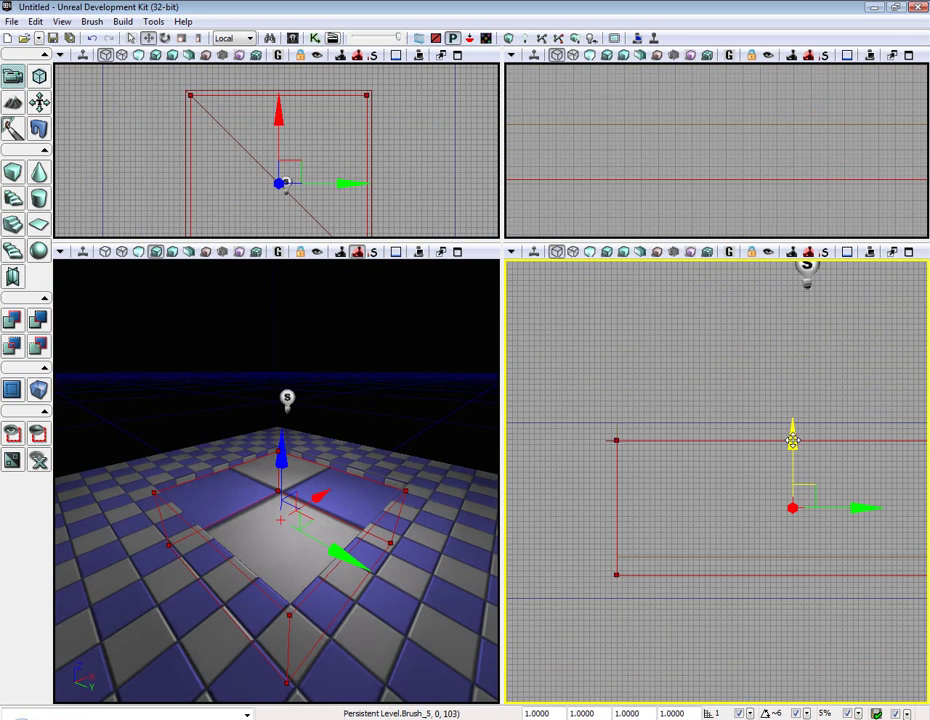
left_click_drag(792, 438, 792, 600)
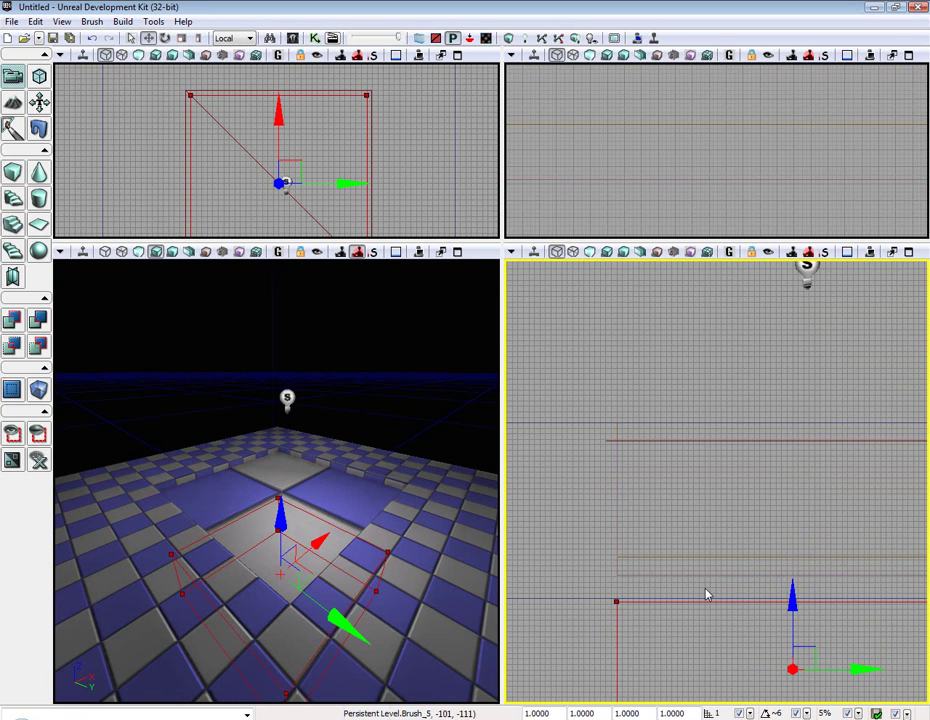
Step: Open the properties of the volume at the pit's edge to identify it, and close them again
left_click(598, 501)
scroll(618, 484, "up", 10)
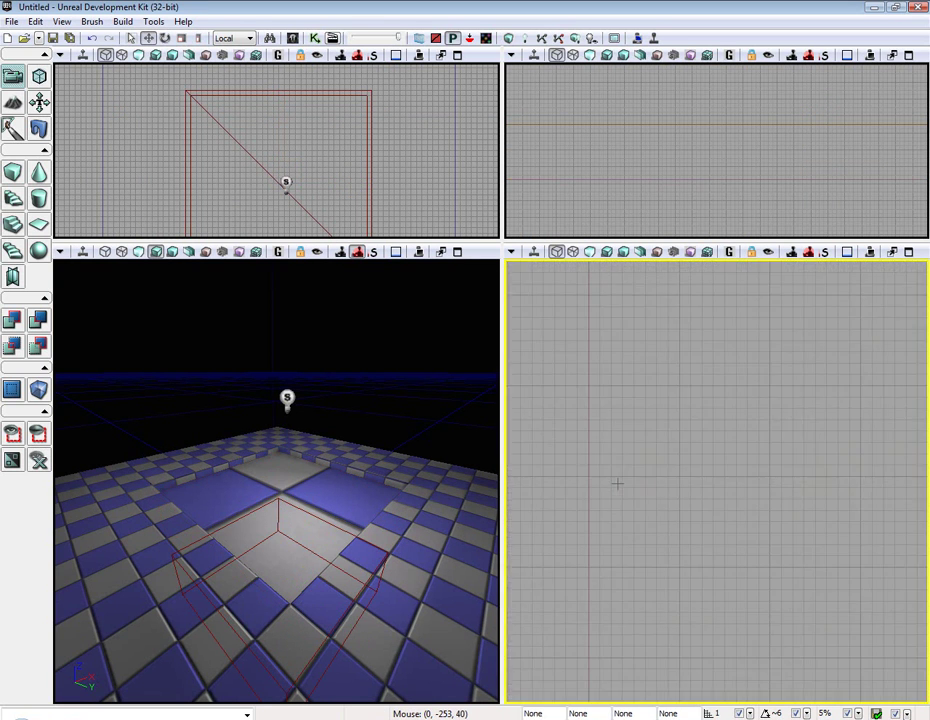
left_click(587, 460)
left_click_drag(698, 485, 754, 480)
double_click(645, 442)
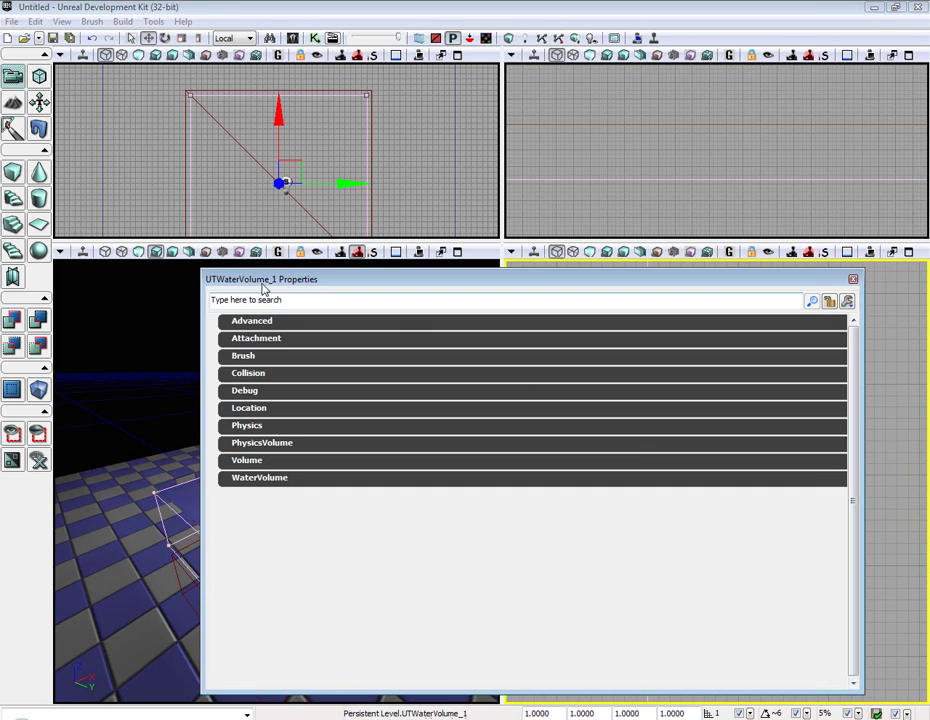
left_click(853, 280)
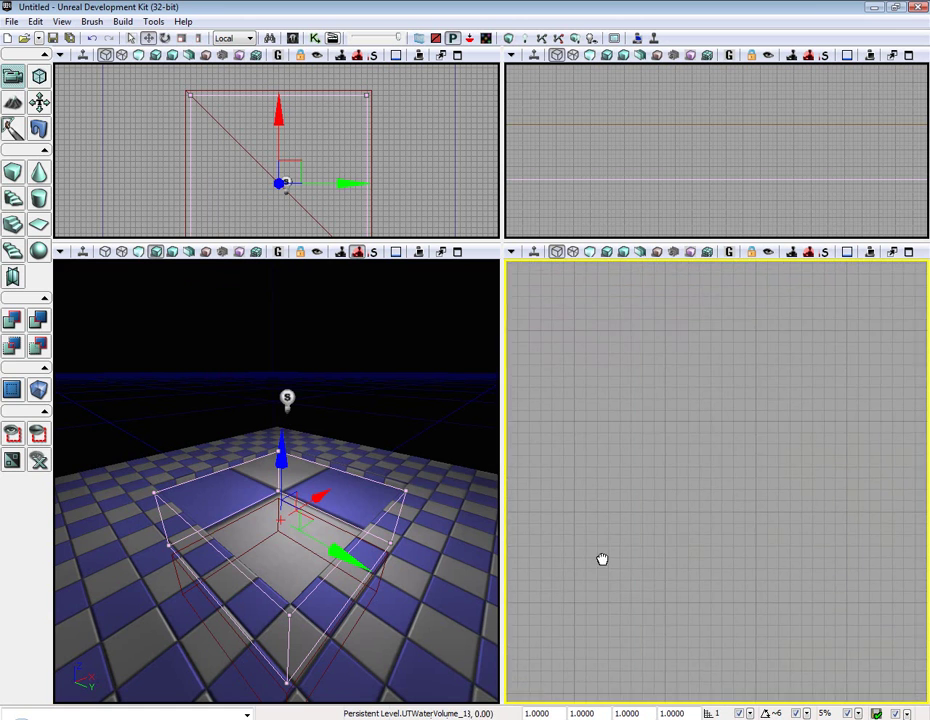
Step: Shift the water volume down slightly to check which objects overlap at the water level, and return it to the fluid surface
left_click_drag(863, 428, 816, 467)
left_click_drag(905, 466, 830, 463)
left_click_drag(762, 566, 762, 580)
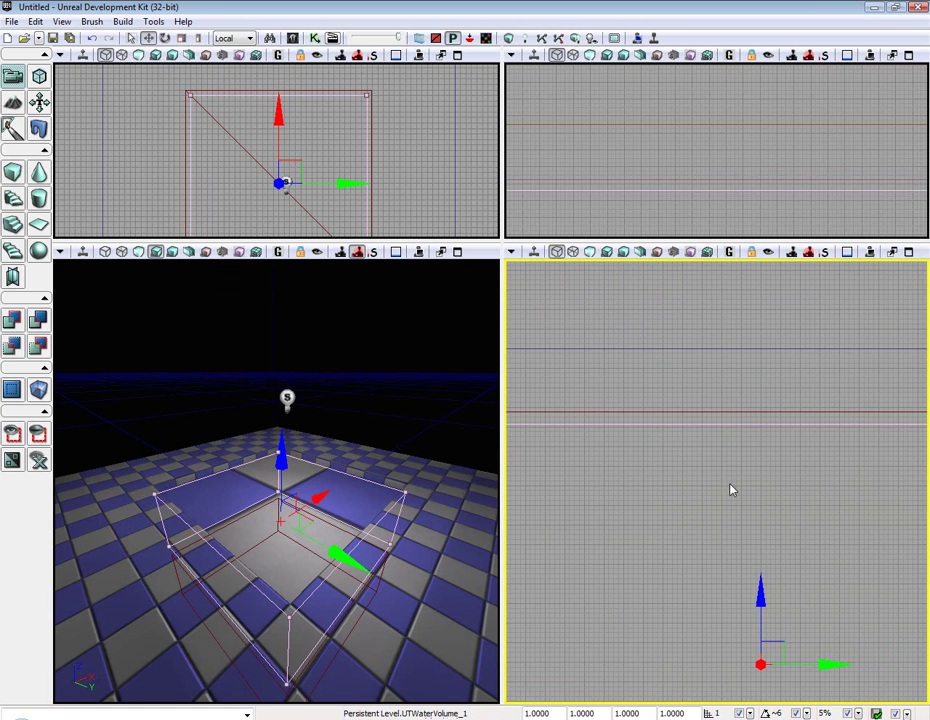
left_click(749, 410)
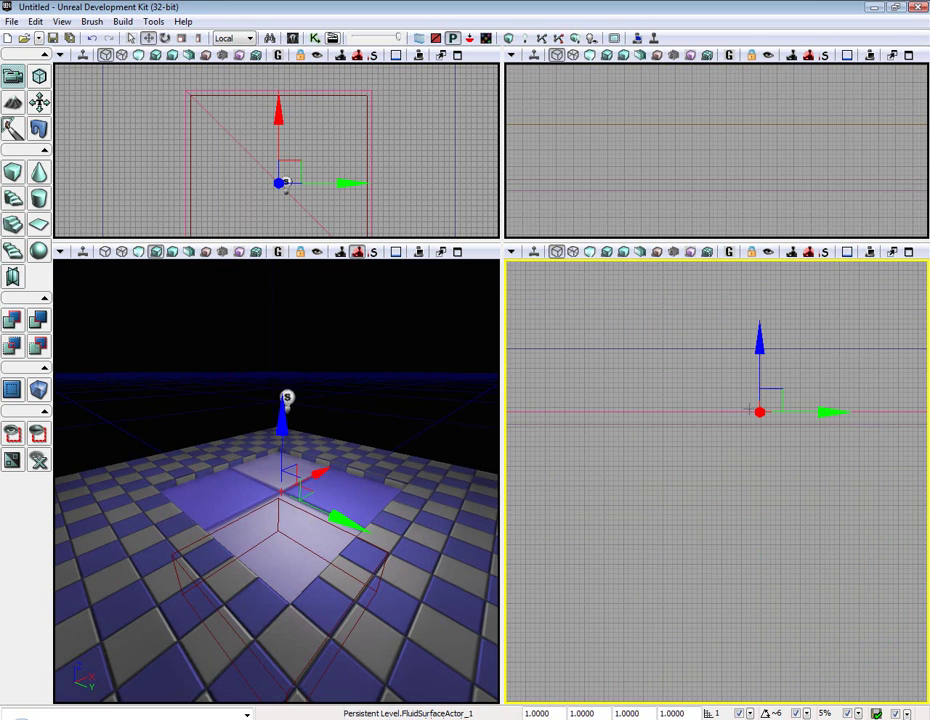
double_click(709, 426)
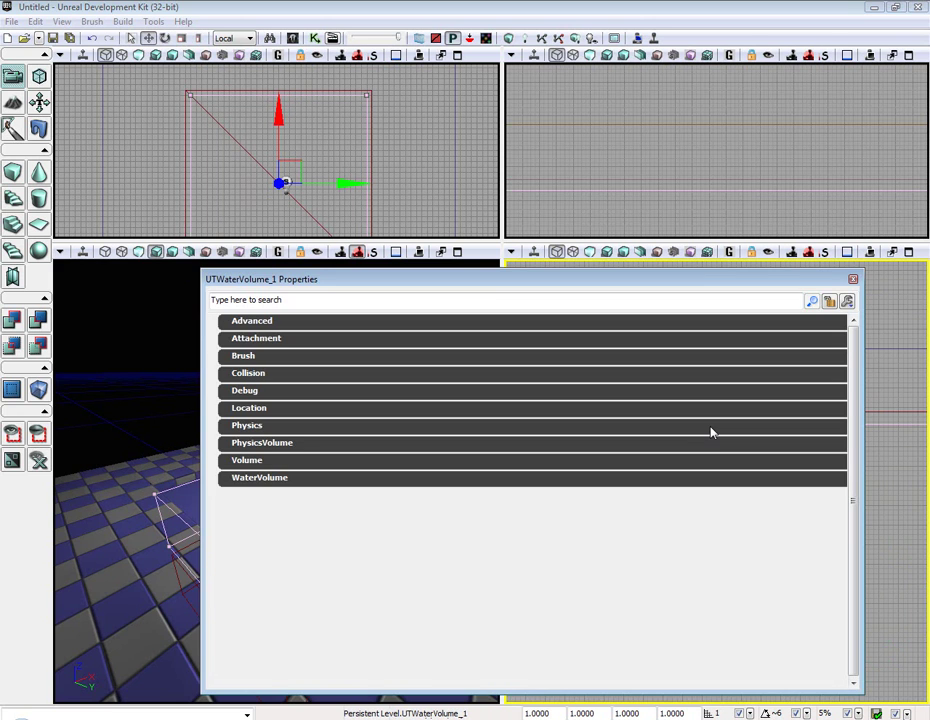
left_click(853, 280)
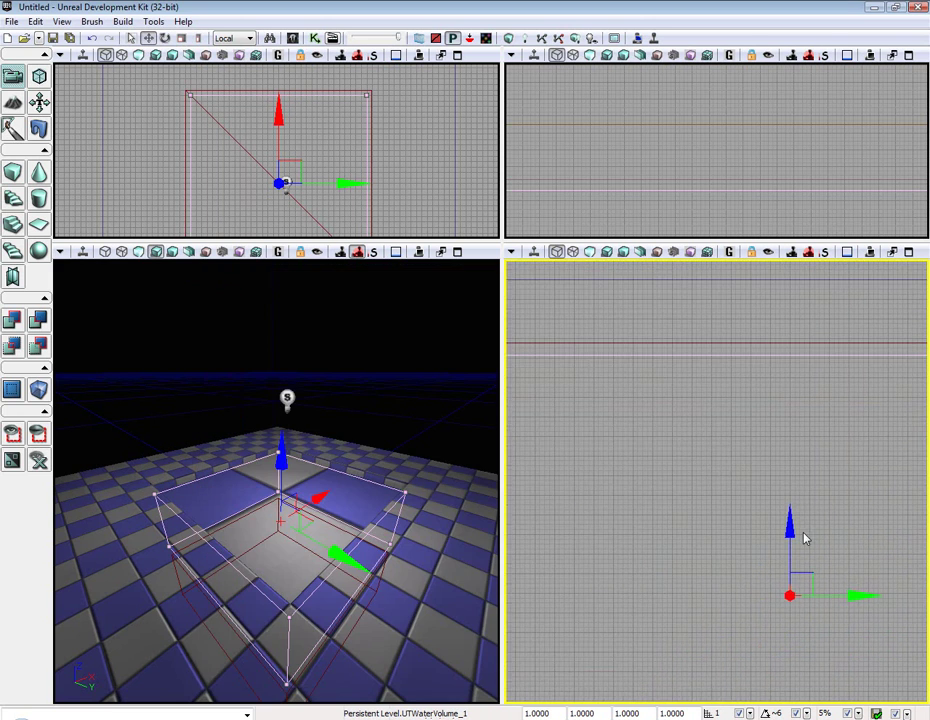
mouse_move(790, 543)
left_mouse_down()
mouse_move(791, 572)
mouse_move(789, 527)
left_mouse_up()
Step: Move the builder brush back up into the pit so its top lines up with the fluid surface
right_click_drag(691, 536, 708, 409)
scroll(736, 504, "down", 10)
left_click(590, 581)
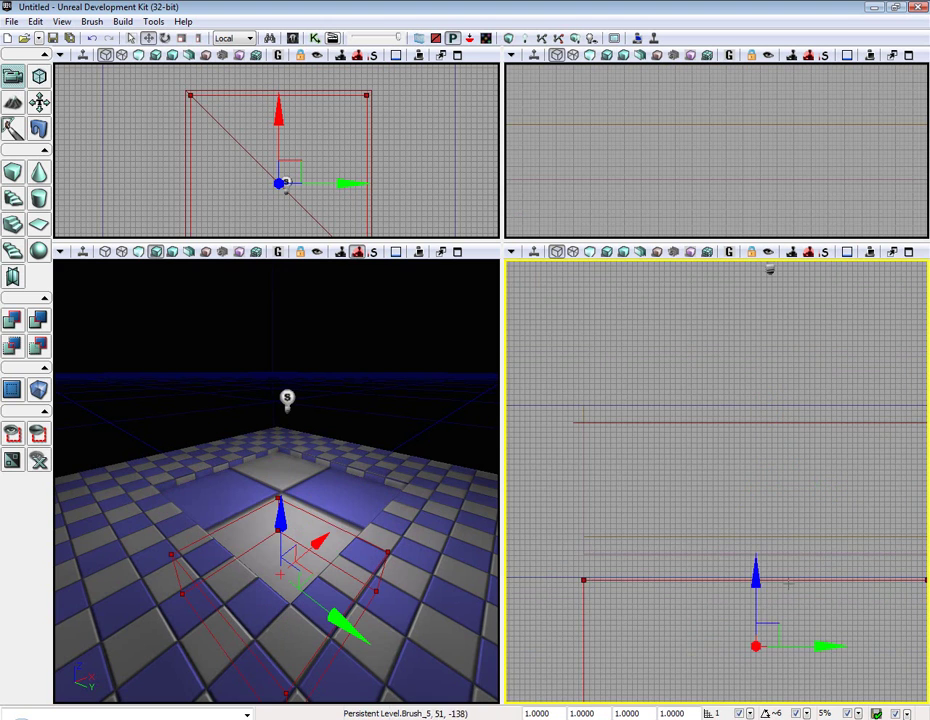
mouse_move(759, 575)
left_mouse_down()
mouse_move(741, 430)
mouse_move(743, 444)
left_mouse_up()
scroll(743, 444, "up", 11)
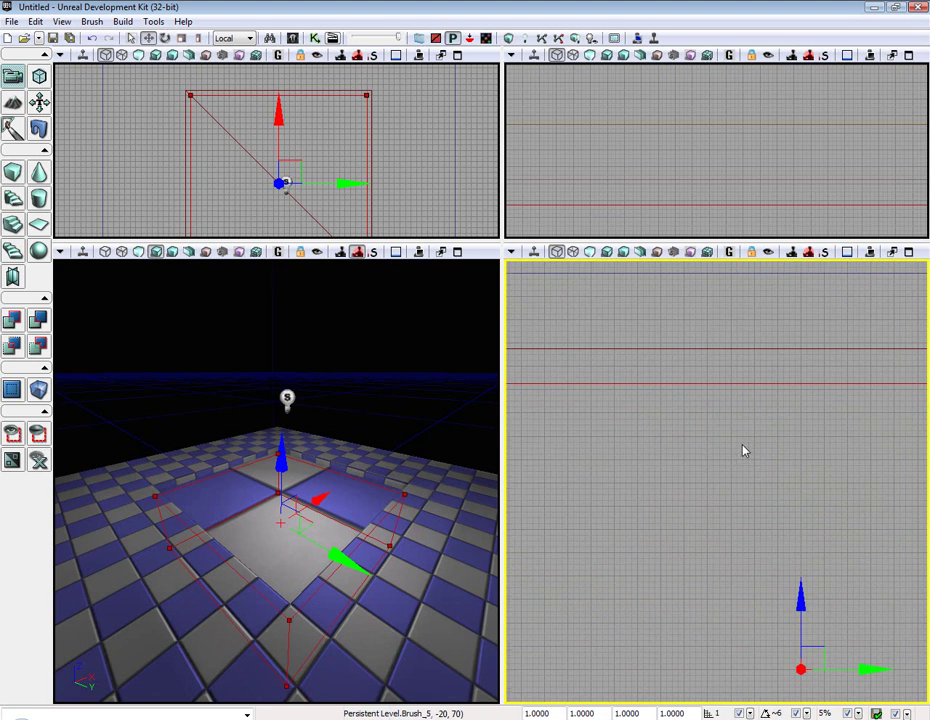
left_click_drag(793, 586, 795, 556)
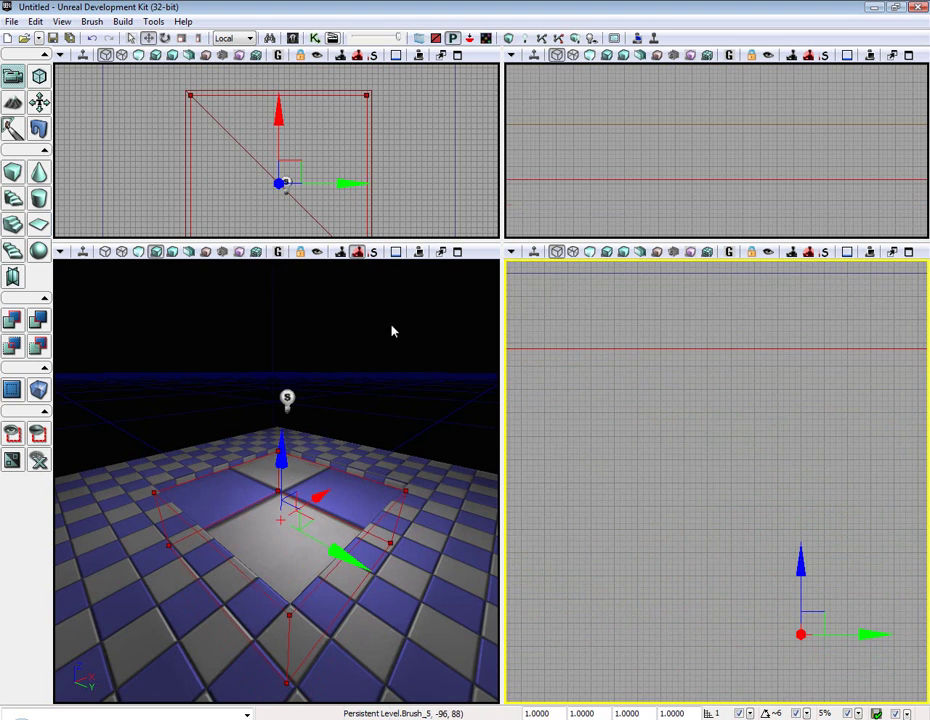
Step: Add another PostProcessVolume from the realigned builder brush and lower the brush slightly to separate it from the volume
left_click(38, 389)
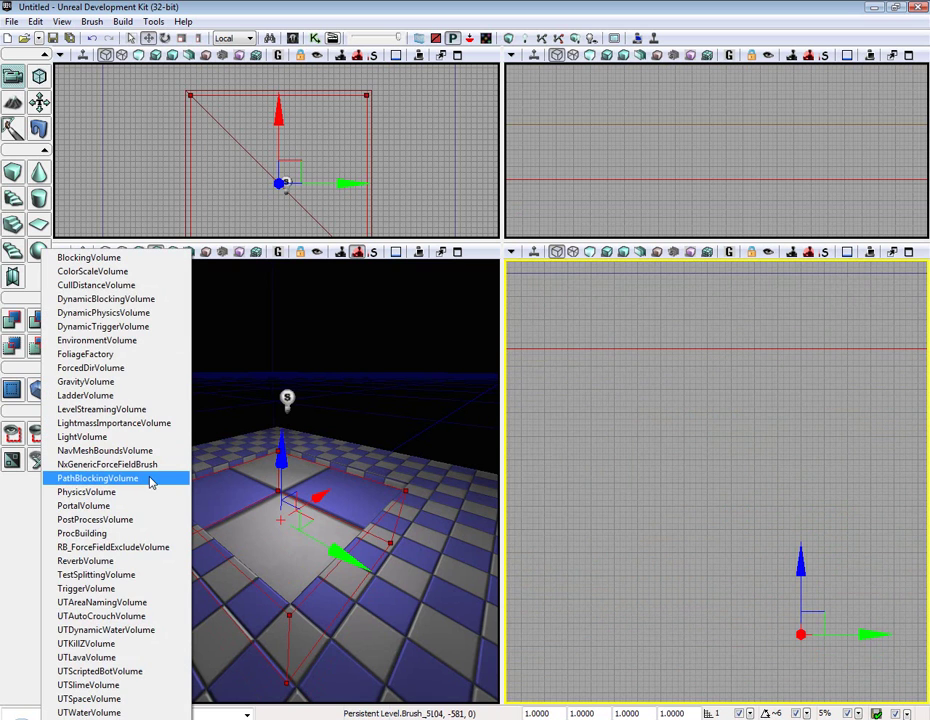
left_click(143, 521)
right_click_drag(796, 558, 796, 719)
right_click_drag(789, 579, 789, 608)
right_click_drag(720, 621, 720, 445)
scroll(720, 621, "down", 6)
mouse_move(701, 568)
left_mouse_down()
mouse_move(701, 706)
mouse_move(704, 477)
mouse_move(683, 423)
left_mouse_up()
Step: Select the PostProcessVolume in the pit, open its properties and move that window clear of the perspective view
double_click(680, 415)
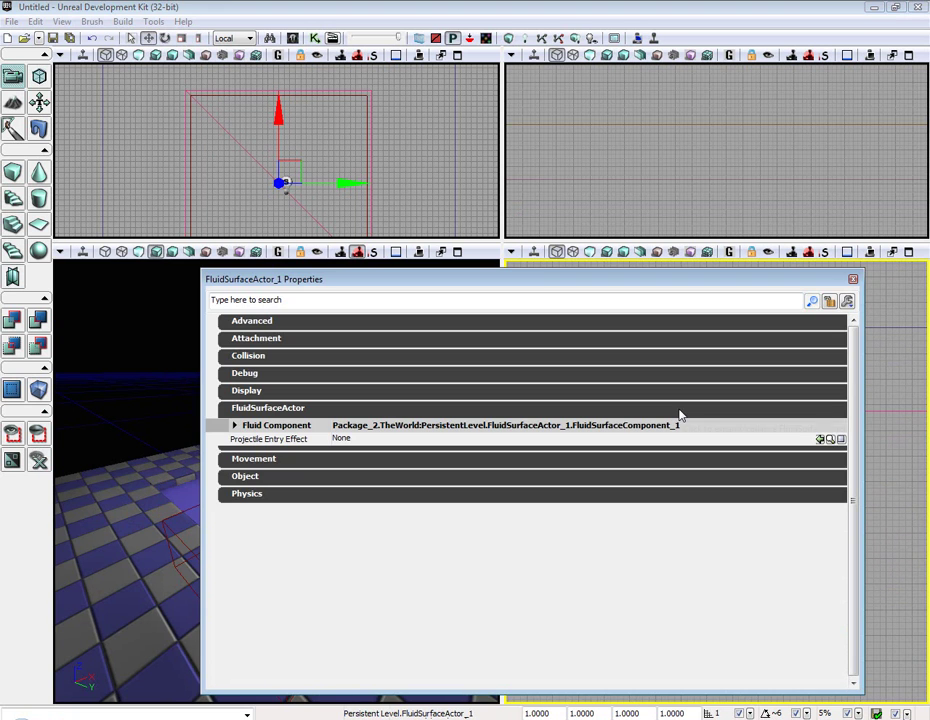
left_click(853, 279)
left_click(700, 468)
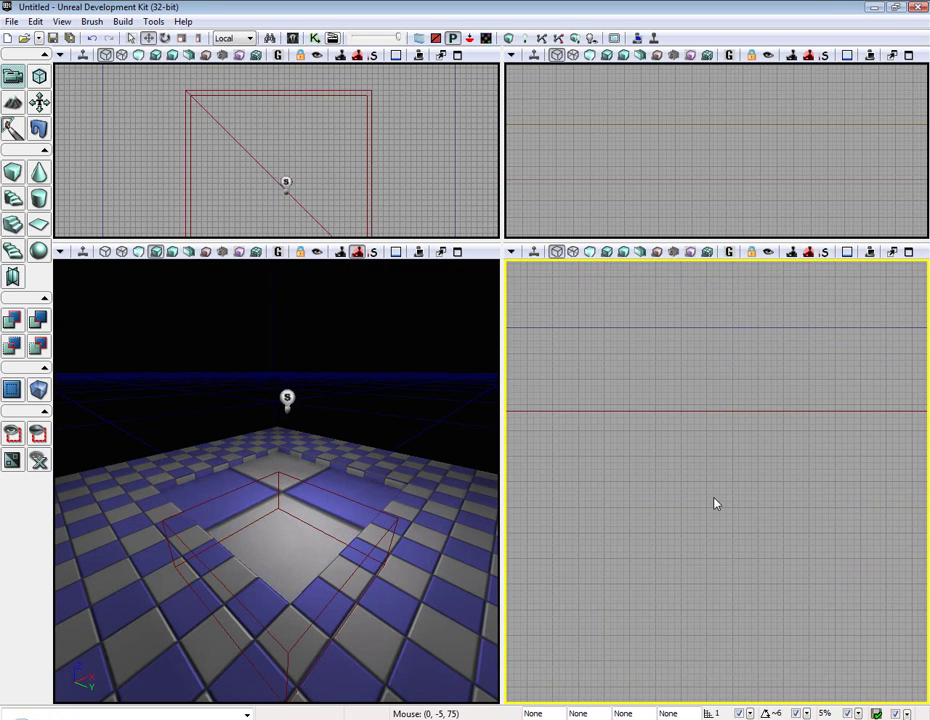
scroll(695, 536, "down", 5)
scroll(687, 526, "up", 5)
left_click(613, 463)
key("F4")
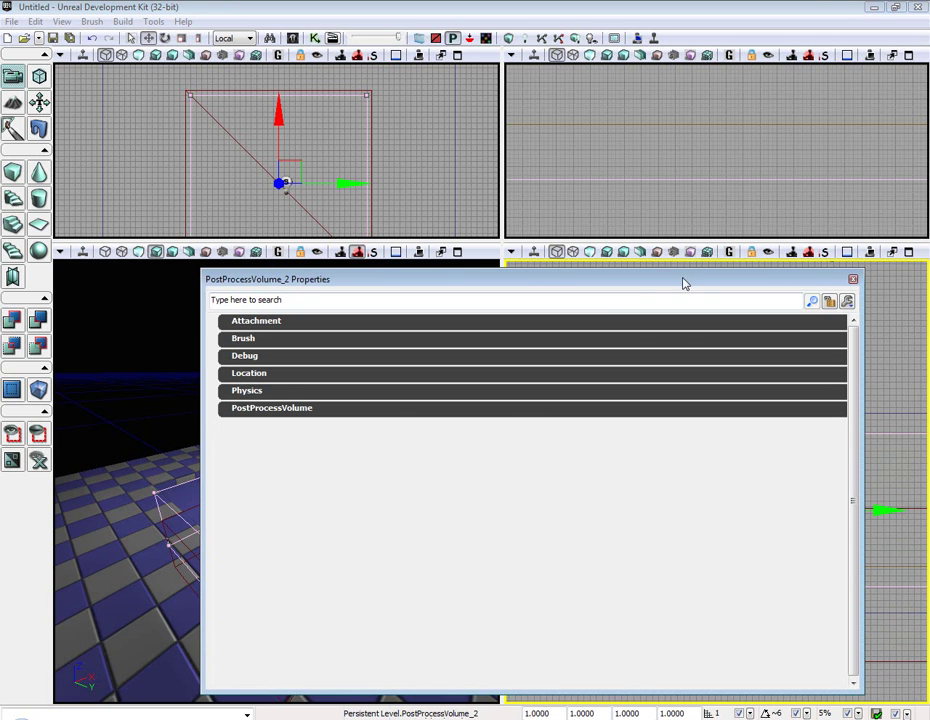
mouse_move(763, 285)
left_mouse_down()
mouse_move(928, 214)
mouse_move(668, 201)
mouse_move(920, 224)
mouse_move(577, 243)
mouse_move(768, 253)
mouse_move(745, 241)
mouse_move(795, 261)
mouse_move(756, 264)
left_mouse_up()
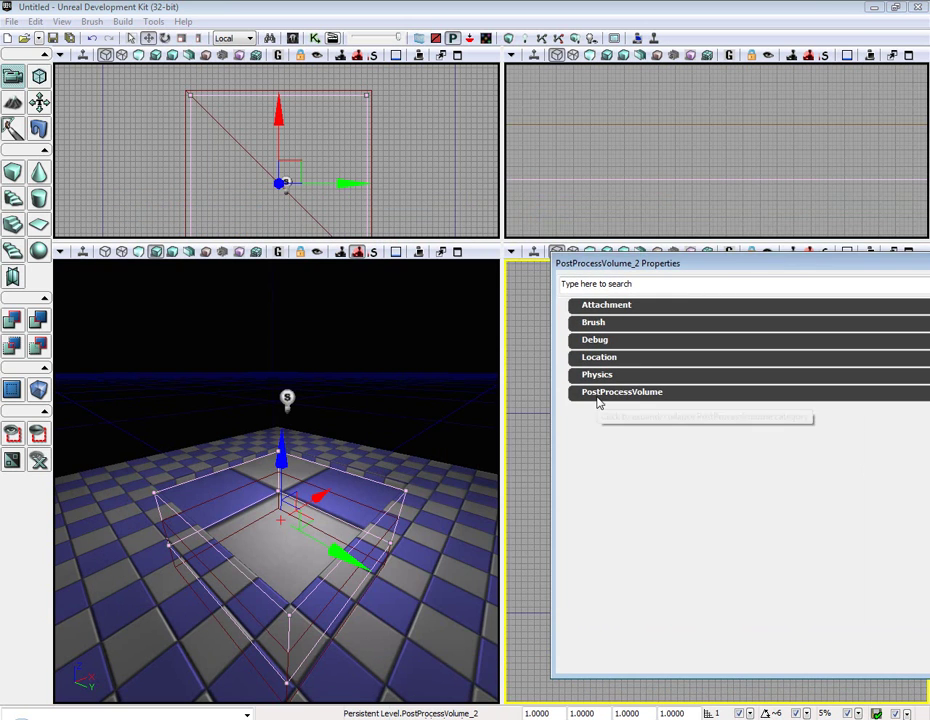
Step: Enable DOF in the pit's PostProcessVolume settings, with DOF focus inner radius 96 and DOF max near blur amount 0.3
left_click(600, 393)
left_click_drag(647, 262, 604, 226)
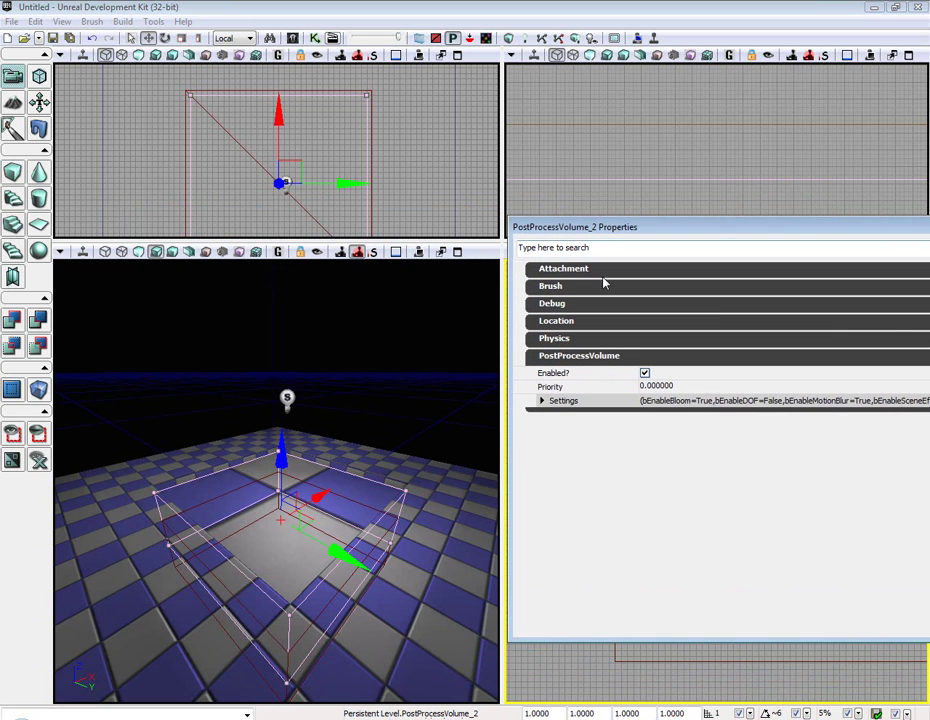
left_click(542, 401)
scroll(652, 490, "down", 3)
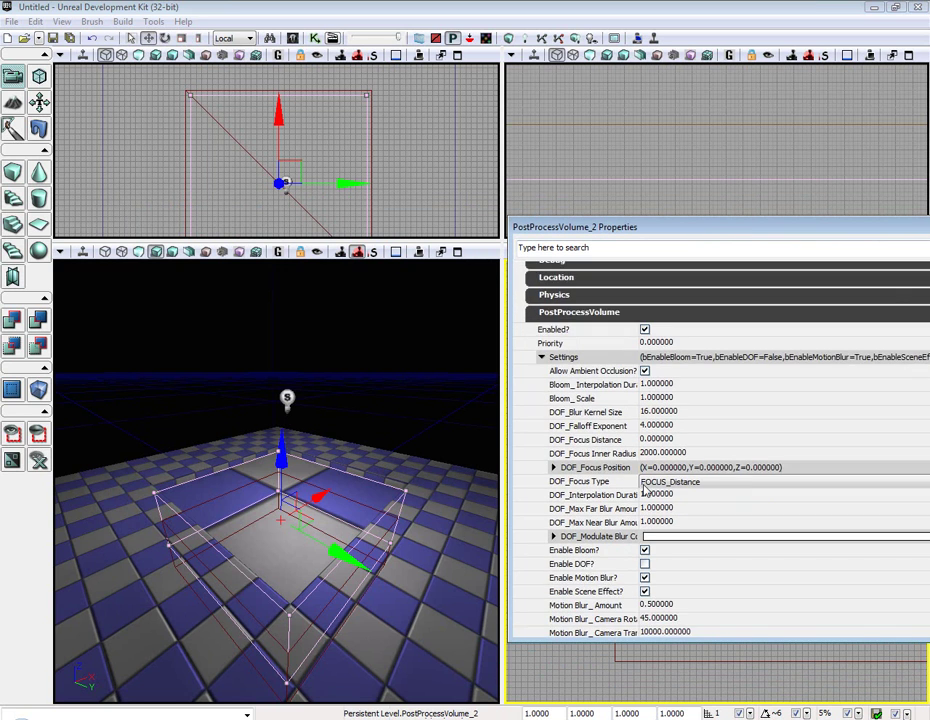
left_click(645, 550)
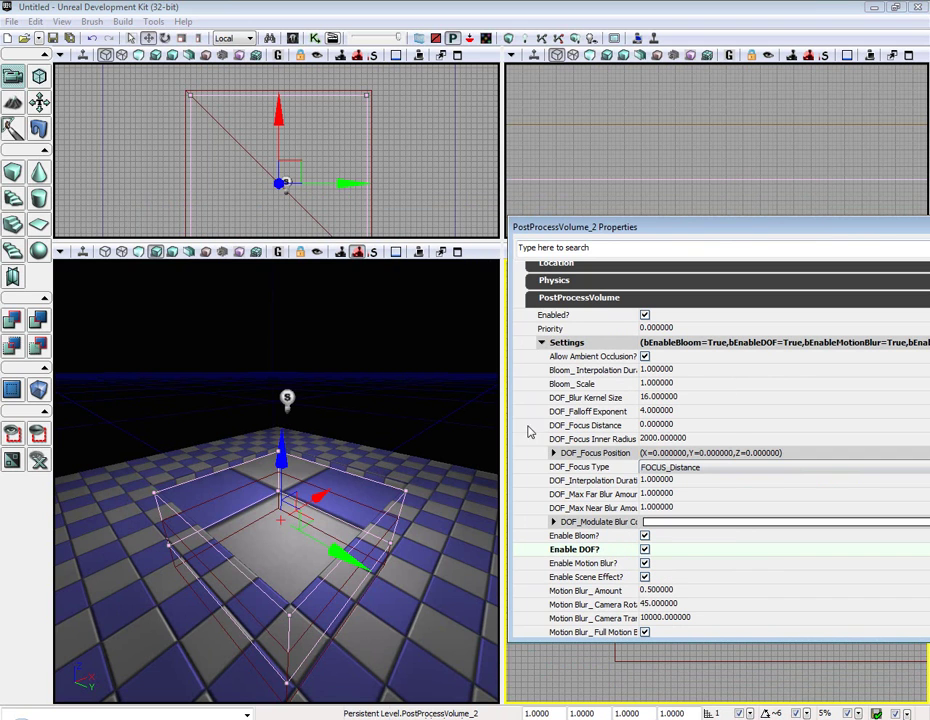
left_click(655, 440)
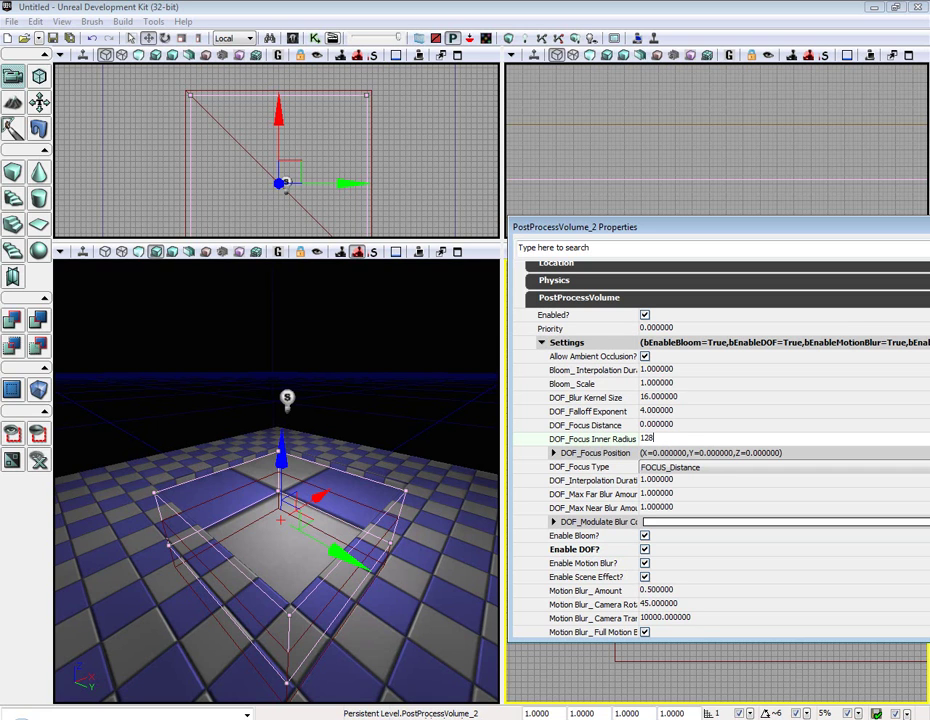
key("Return")
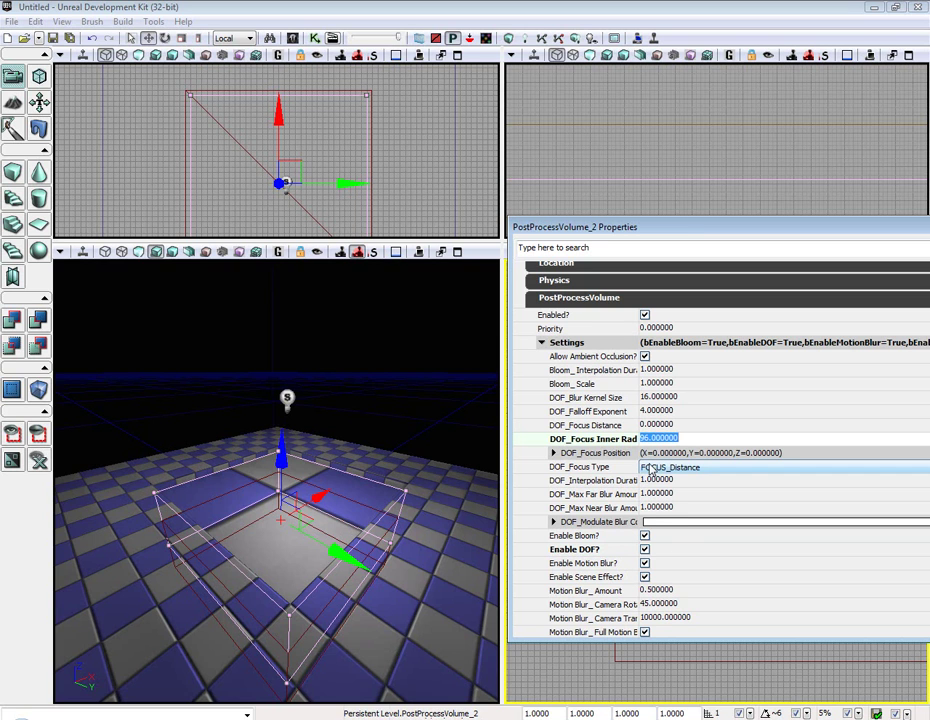
left_click(675, 510)
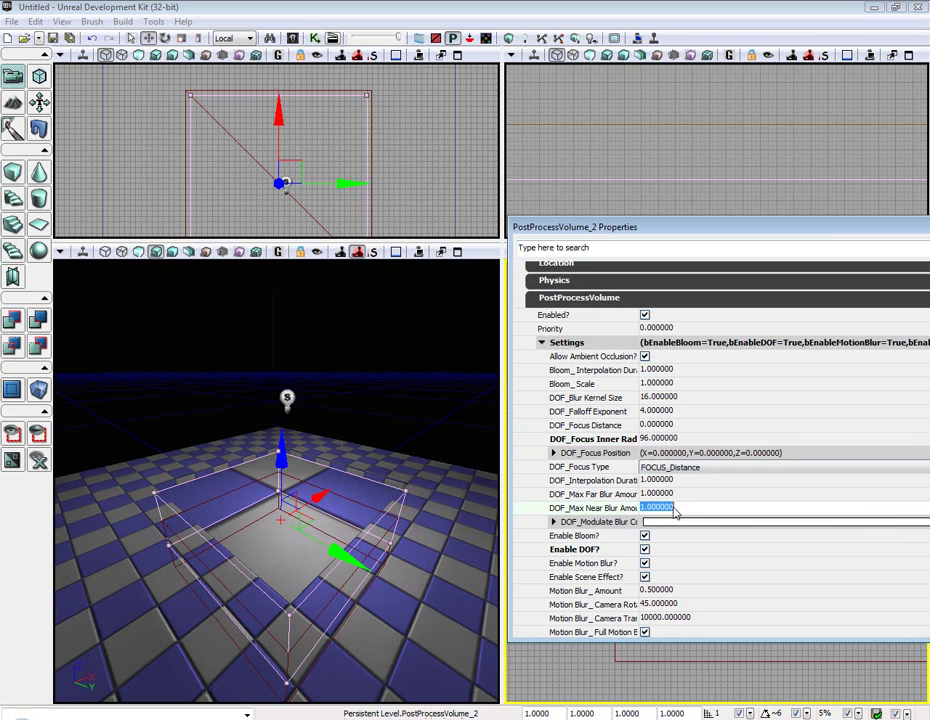
key("Return")
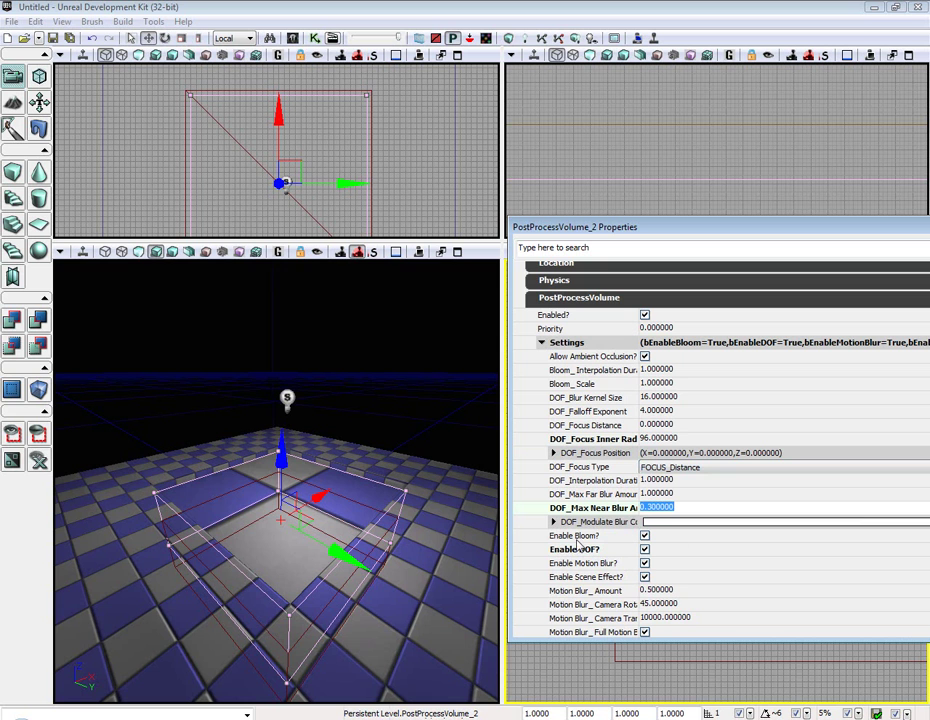
Step: Play the level from the floor beside the pit, swim underwater and fire a shot to check the blur, and end the session
right_click(397, 578)
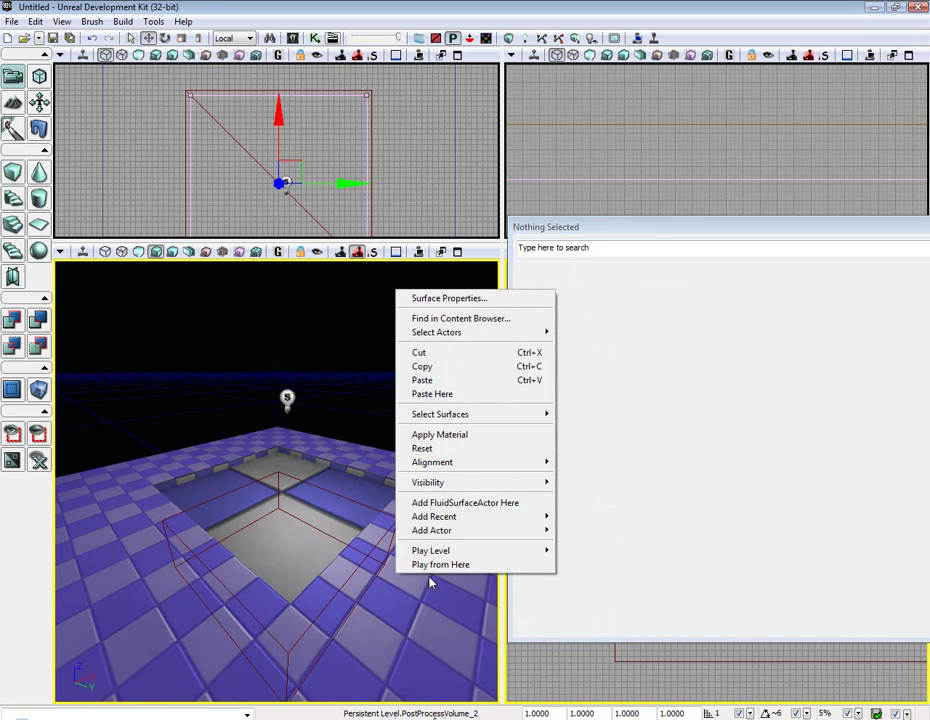
left_click(420, 565)
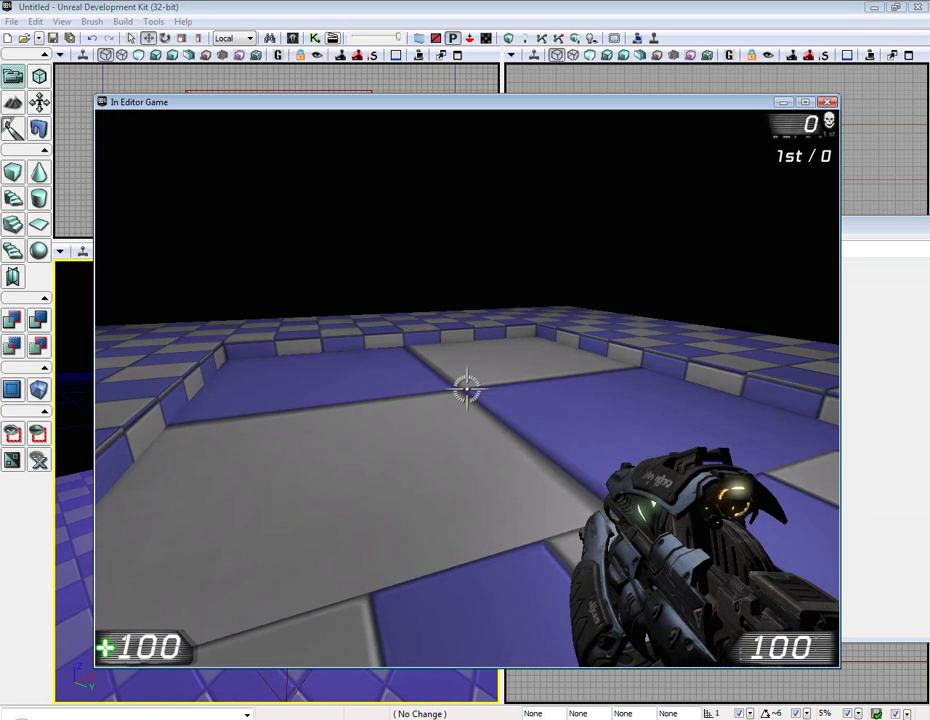
key("w")
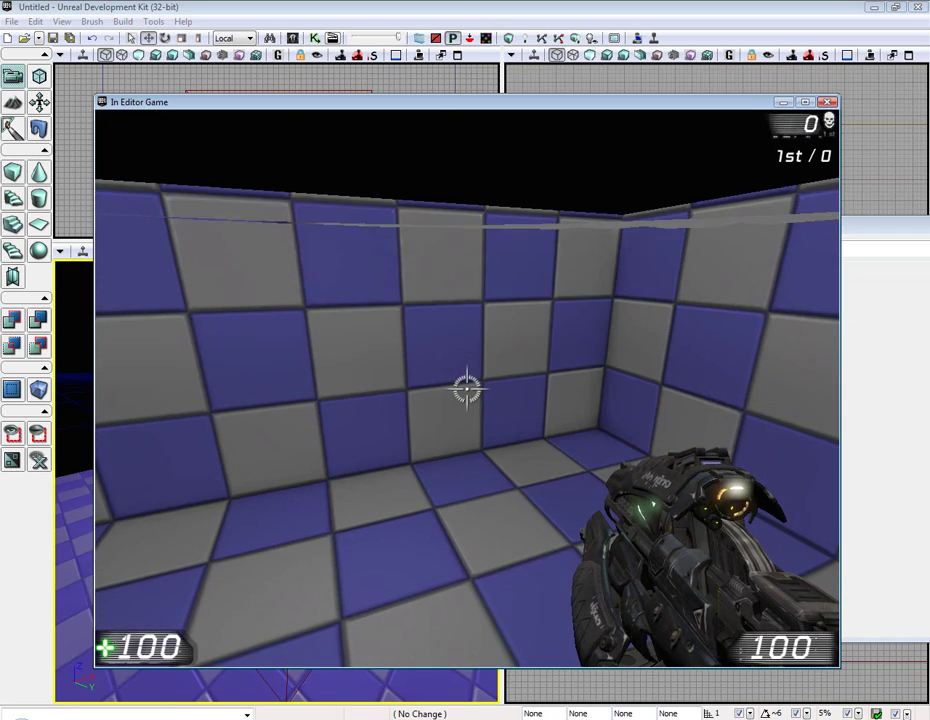
key("w")
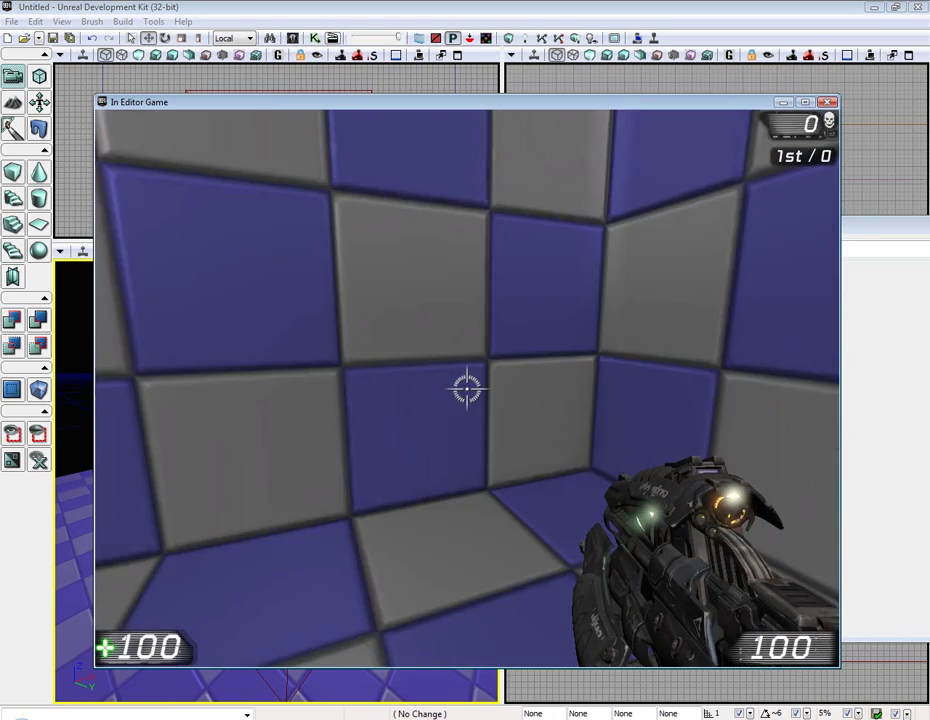
key("s")
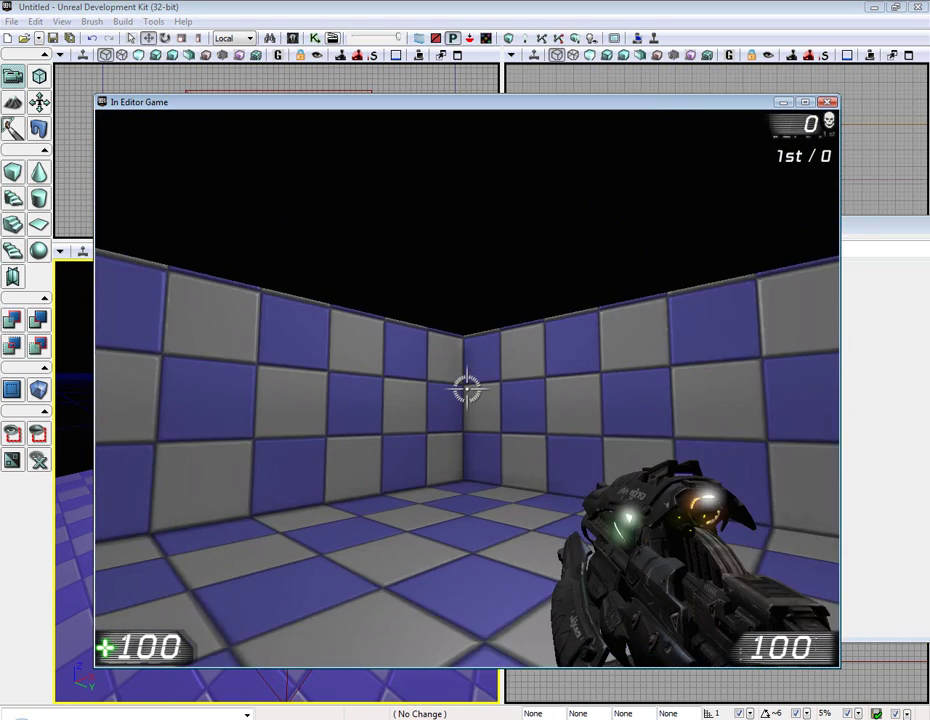
left_click(466, 389)
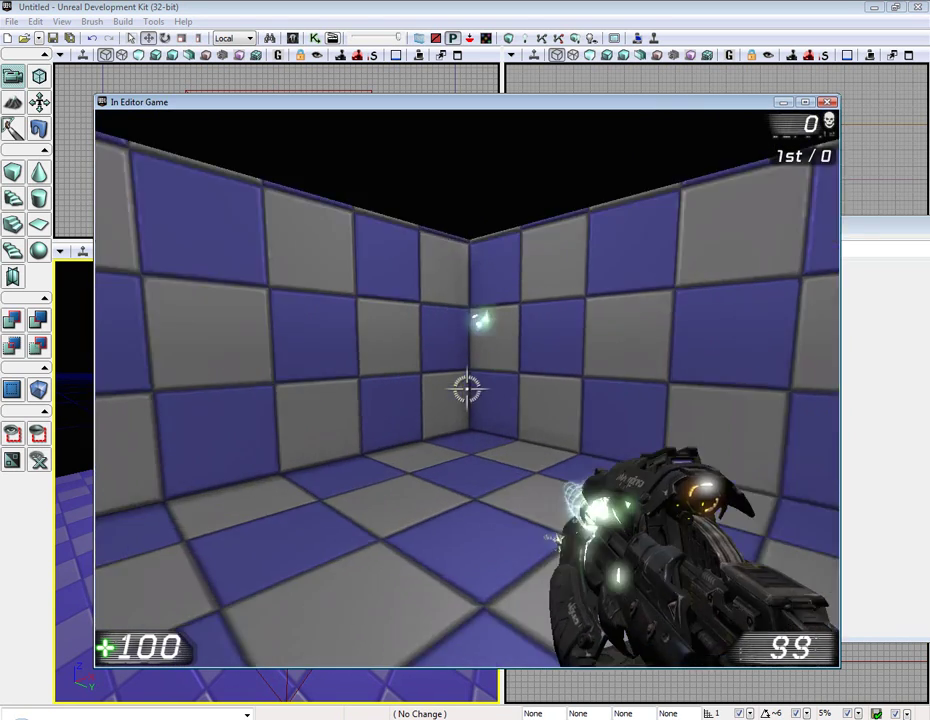
key("Escape")
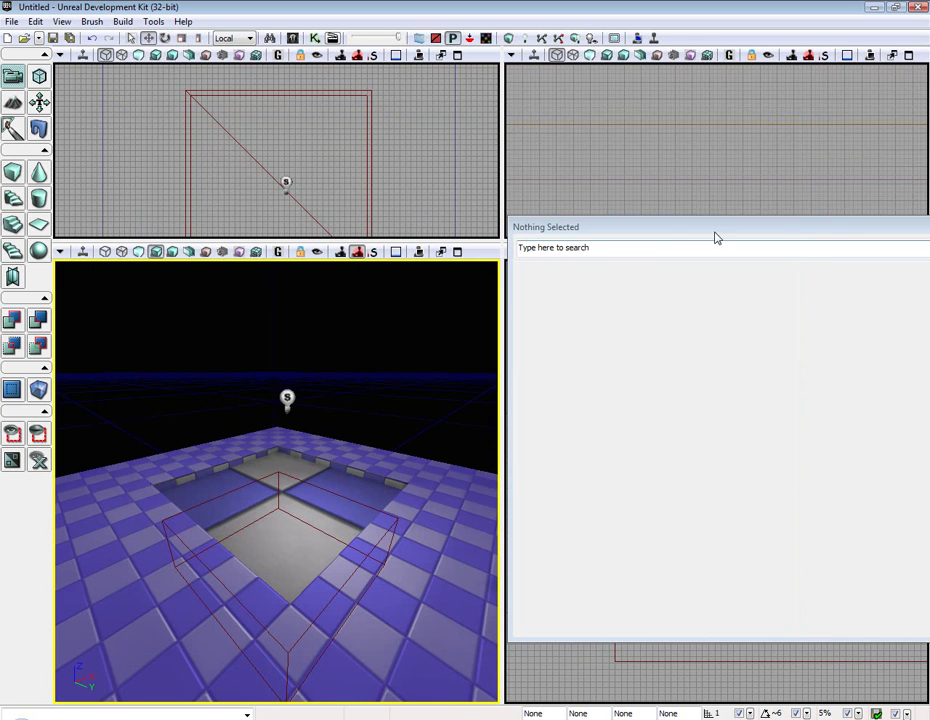
Step: Reselect the PostProcessVolume in the pit and set its DOF max near blur amount to 0.25 and focus inner radius to 128
left_click_drag(672, 232, 796, 218)
left_click(542, 408)
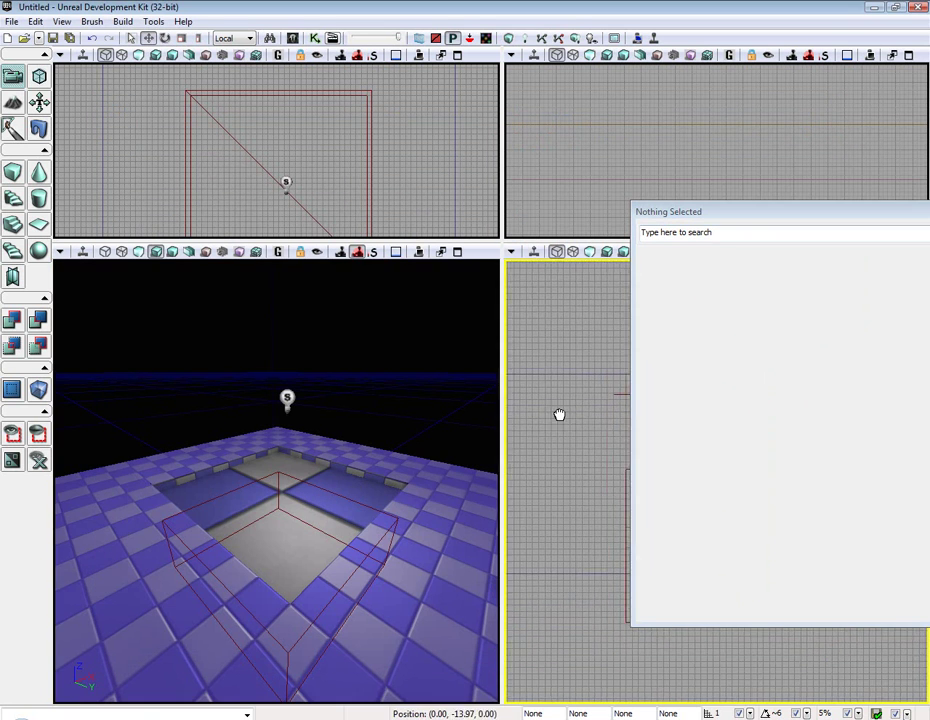
left_click_drag(542, 409, 550, 410)
left_click(602, 408)
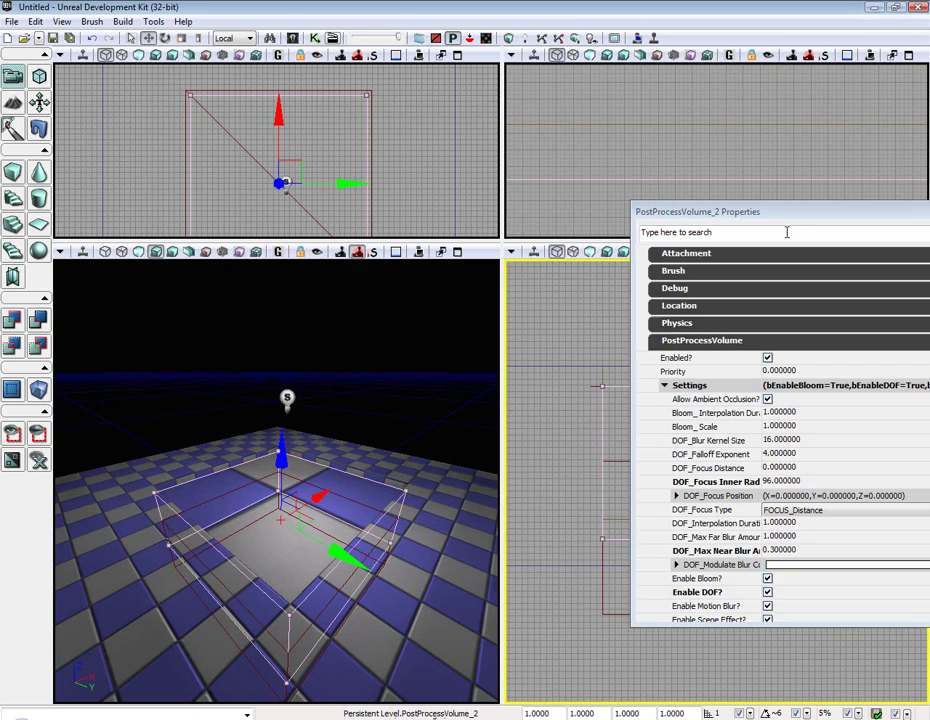
left_click_drag(760, 212, 645, 203)
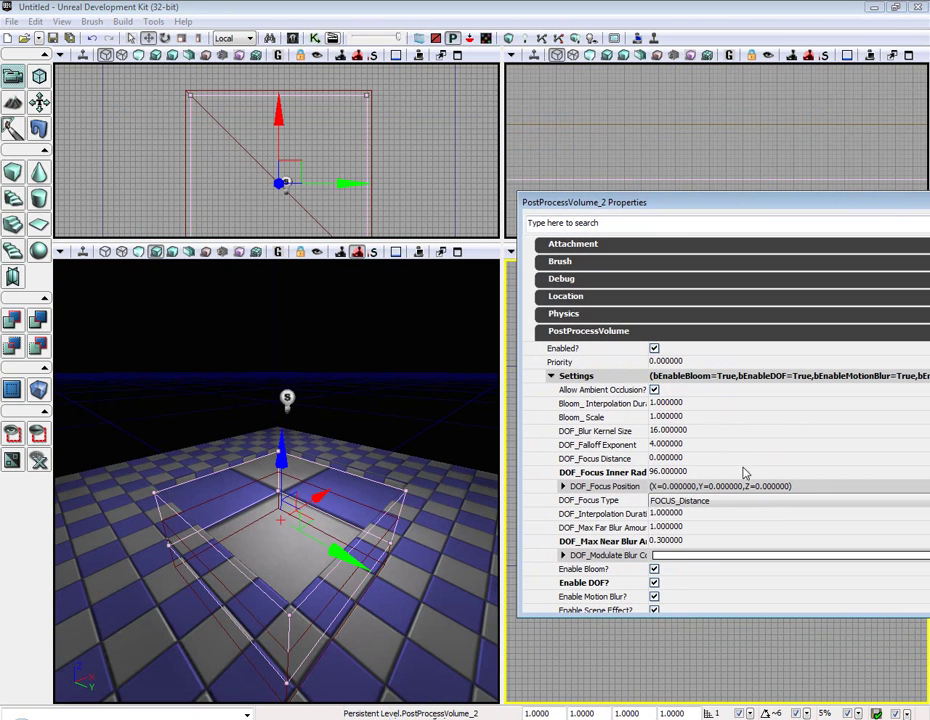
scroll(633, 498, "down", 3)
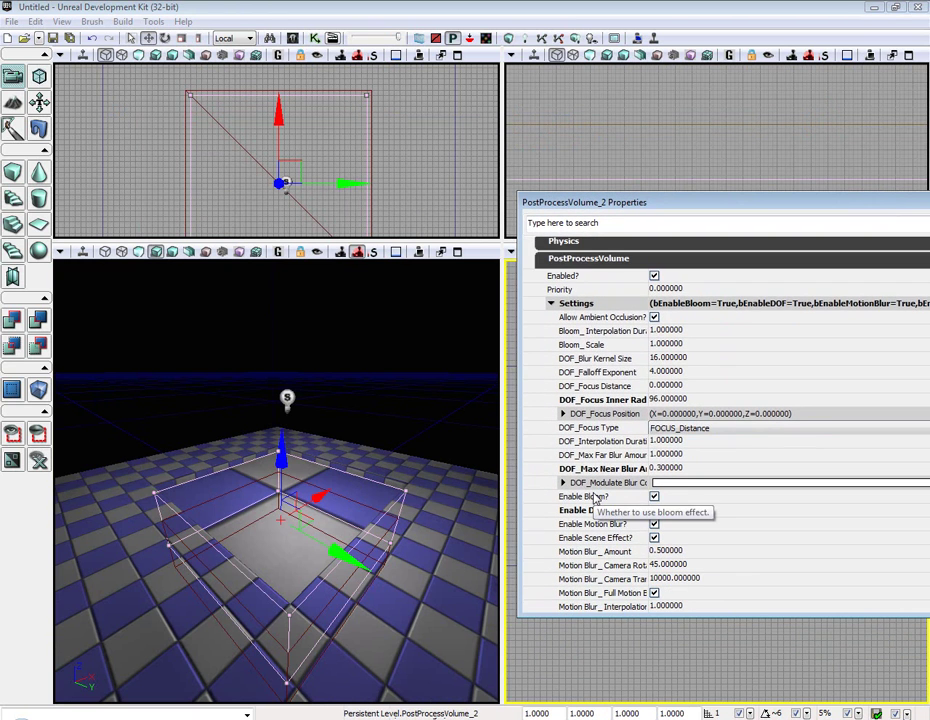
left_click(658, 468)
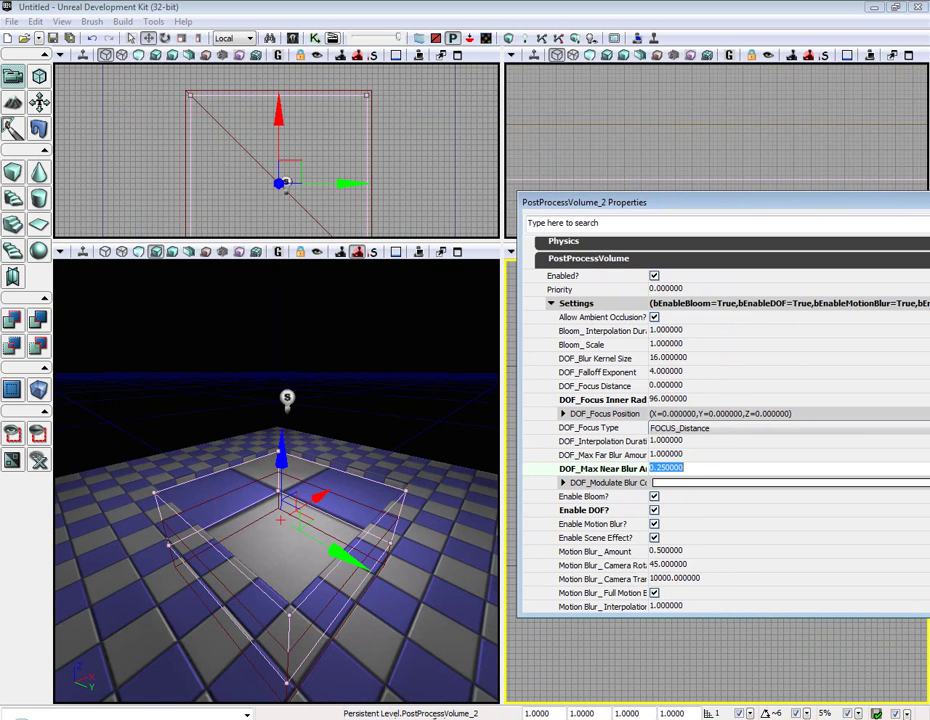
left_click(665, 400)
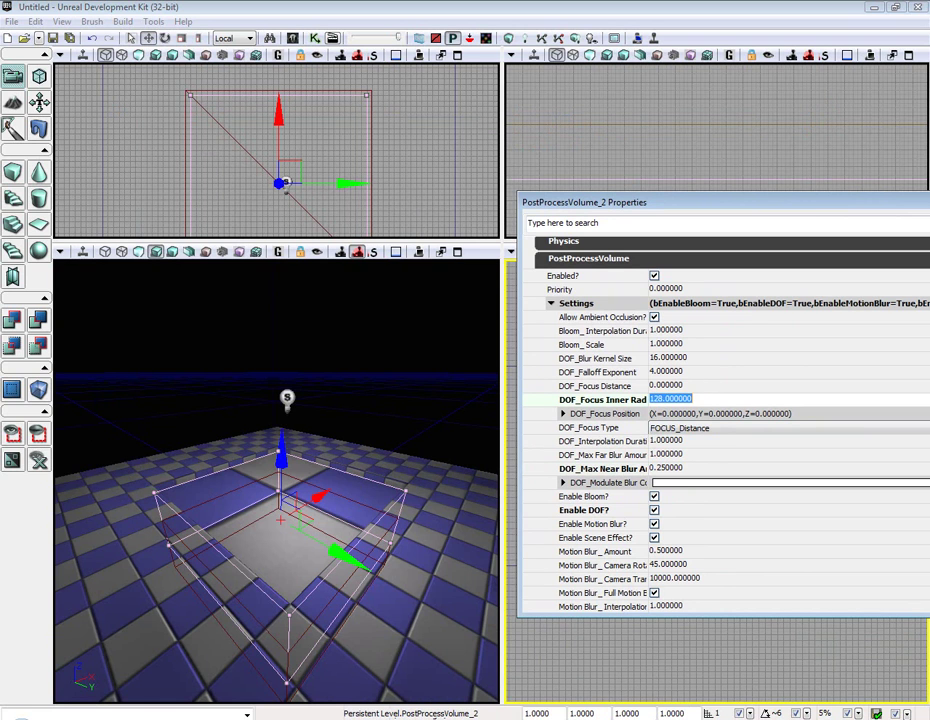
Step: Rebuild the geometry for the current level and dismiss the map check
left_click(127, 22)
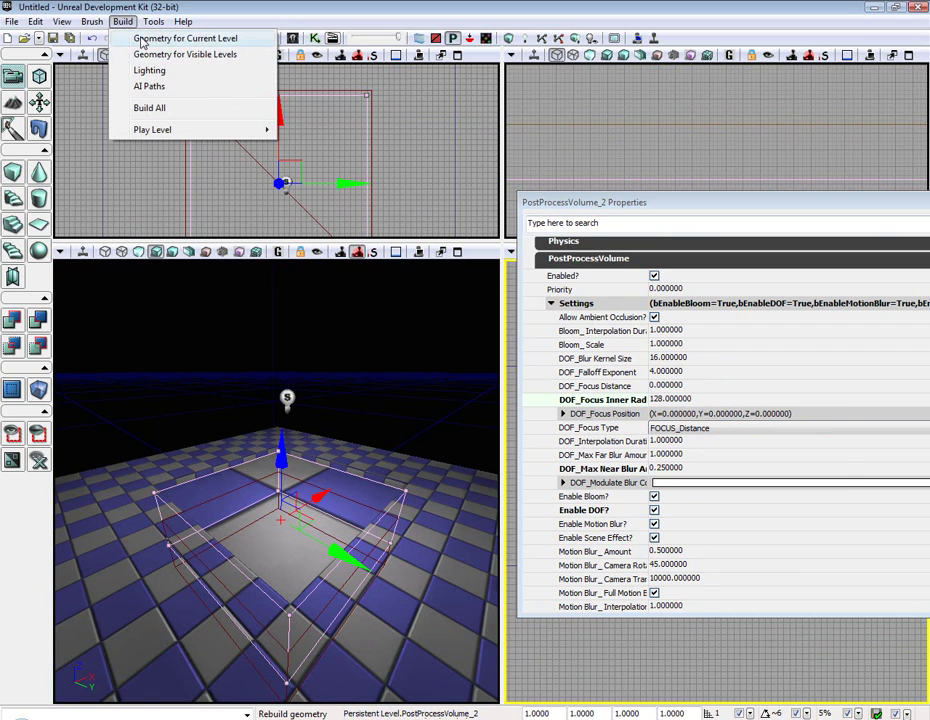
left_click(141, 42)
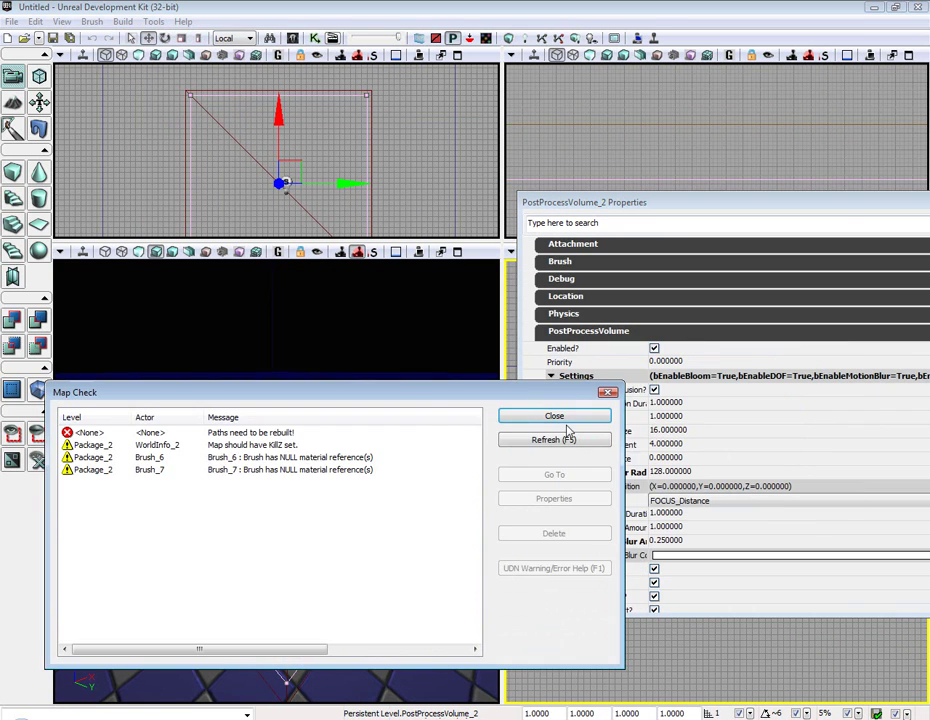
left_click(540, 418)
Step: Playtest the rebuilt level briefly from beside the pit and return to the editor
right_click(401, 282)
left_click(436, 557)
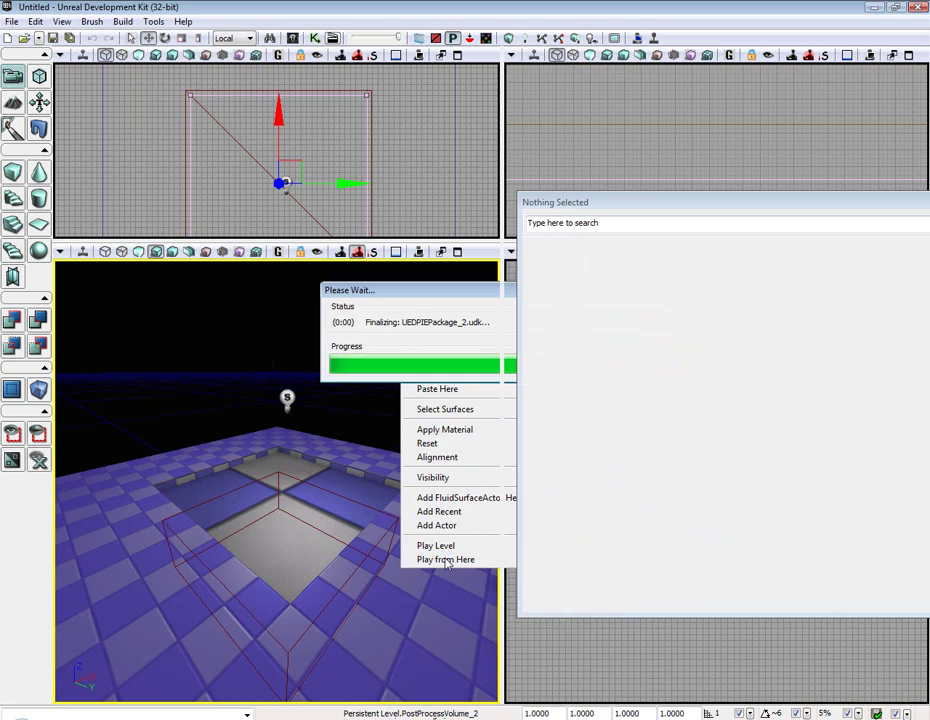
key("w")
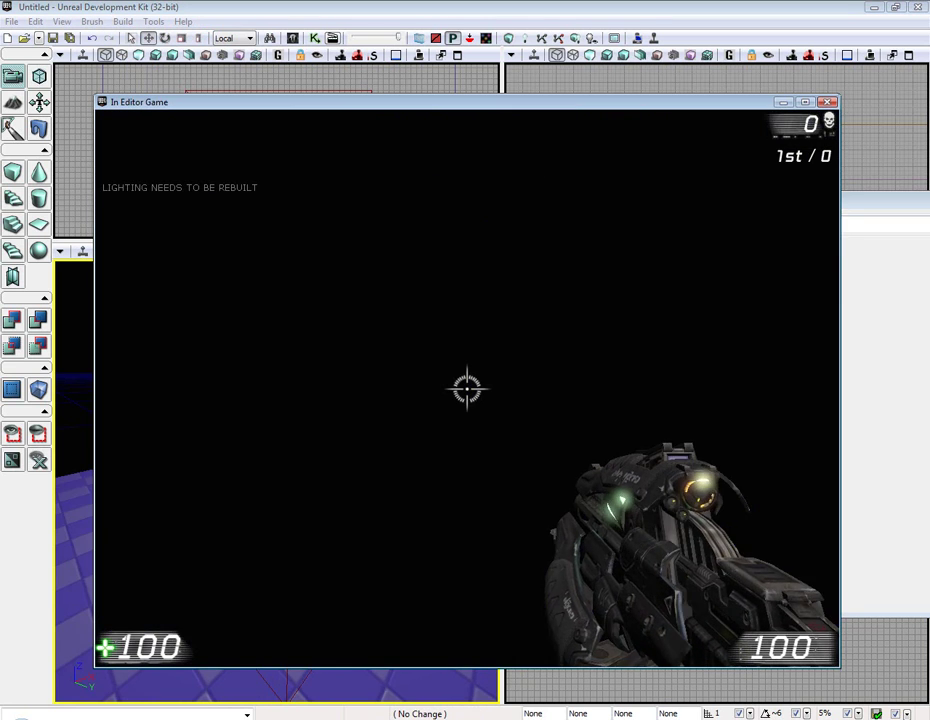
key("Escape")
Step: Select PostProcessVolume_1 in the pit, open its properties and expand its post-process settings
left_click(620, 427)
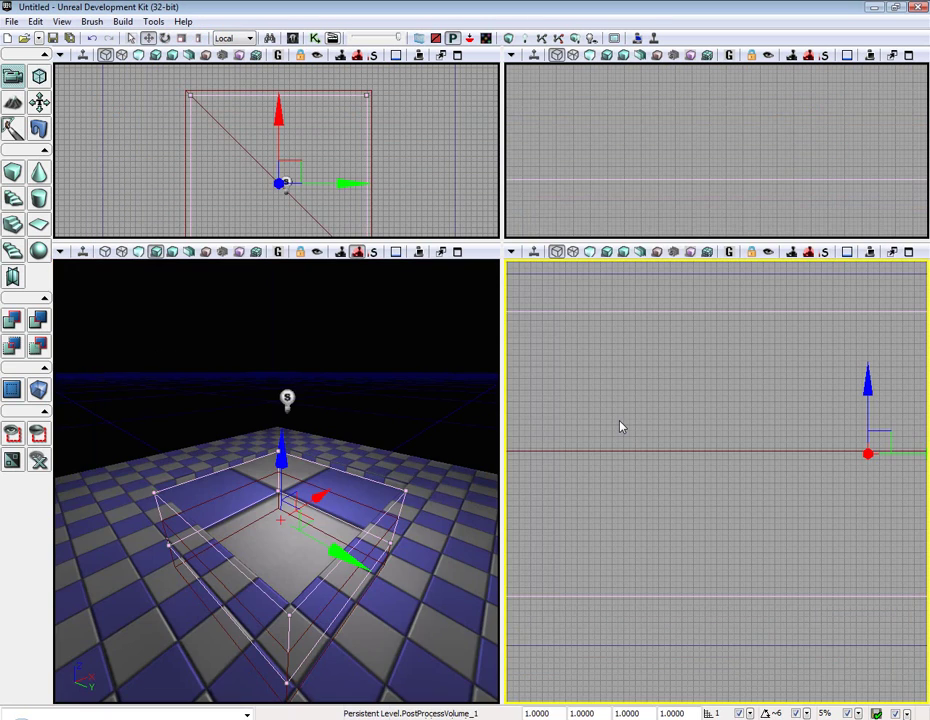
left_click_drag(587, 383, 641, 430)
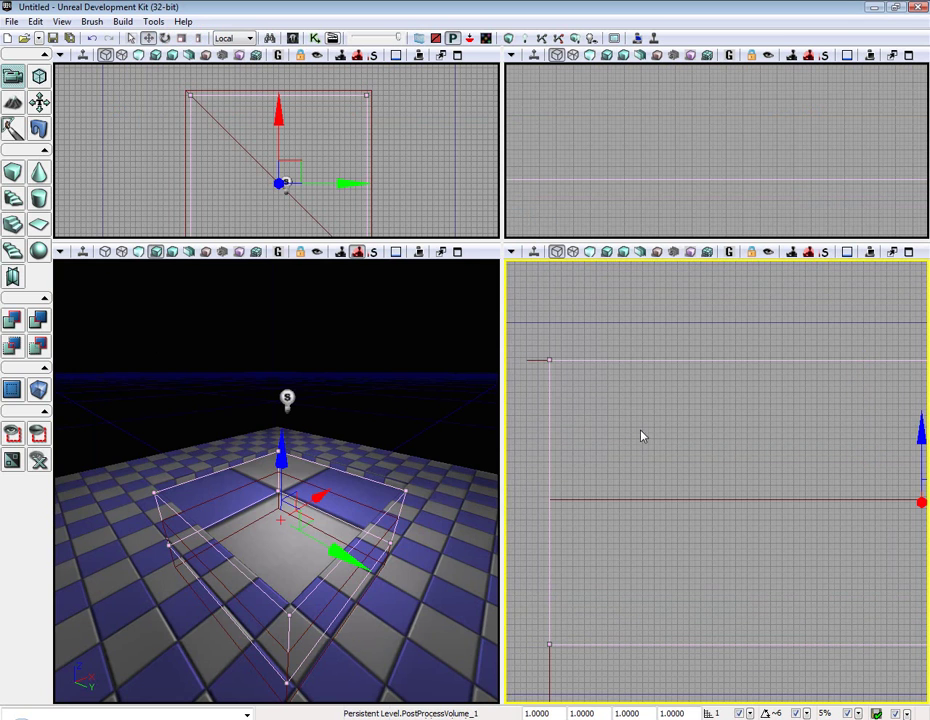
double_click(549, 395)
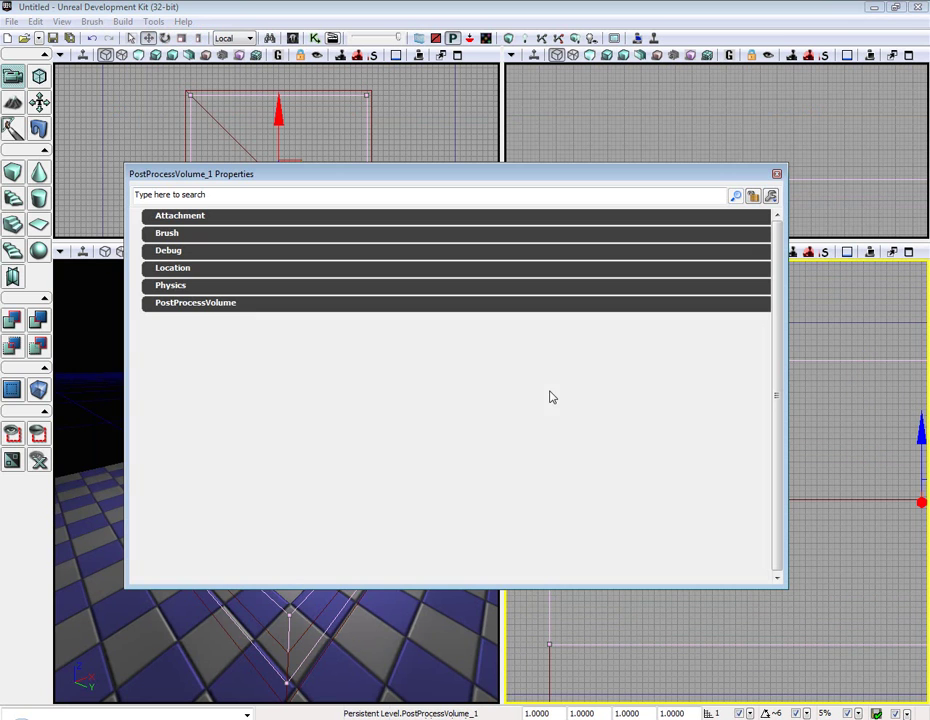
left_click(210, 301)
left_click(198, 348)
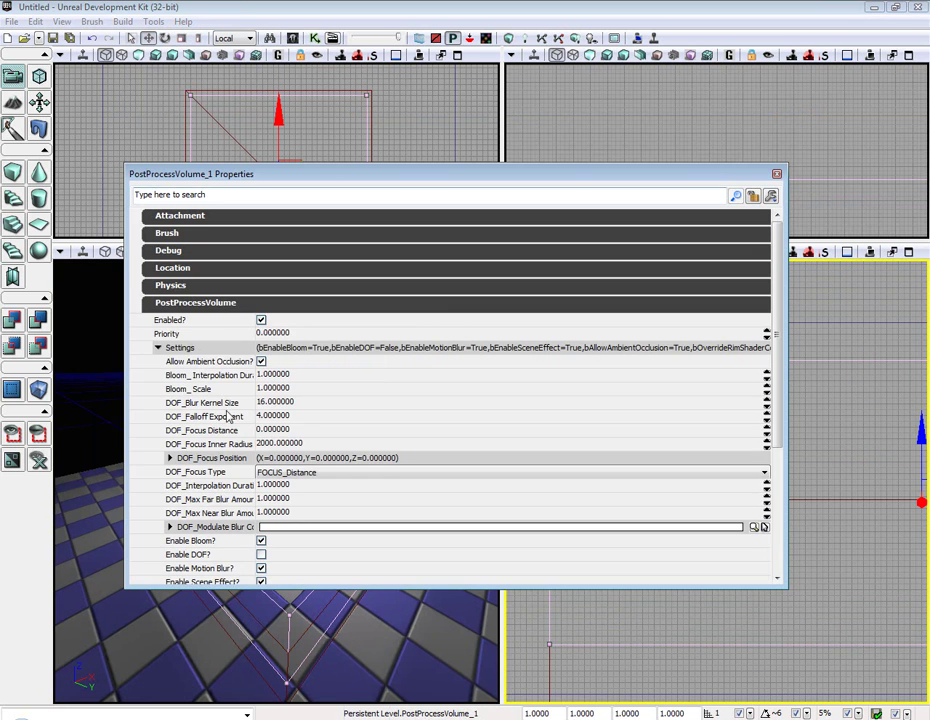
Step: Set the volume's DOF focus inner radius to 96 and max near blur amount to 0.2, enable DOF, and close the properties
left_click(282, 446)
left_click(279, 433)
left_click(275, 459)
left_click(273, 447)
type("96")
left_click(285, 512)
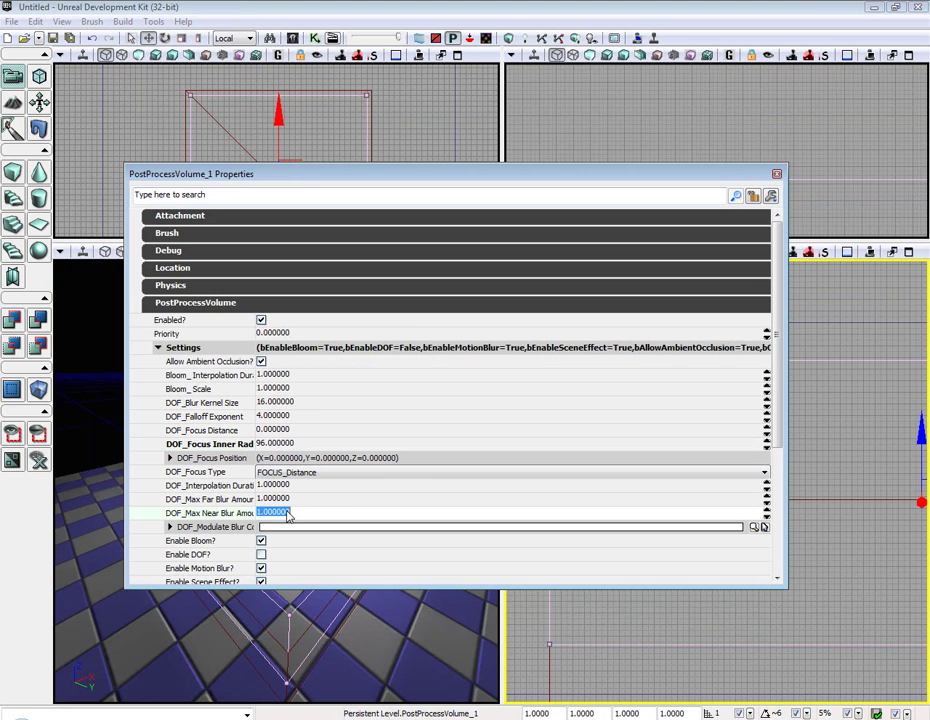
left_click(261, 554)
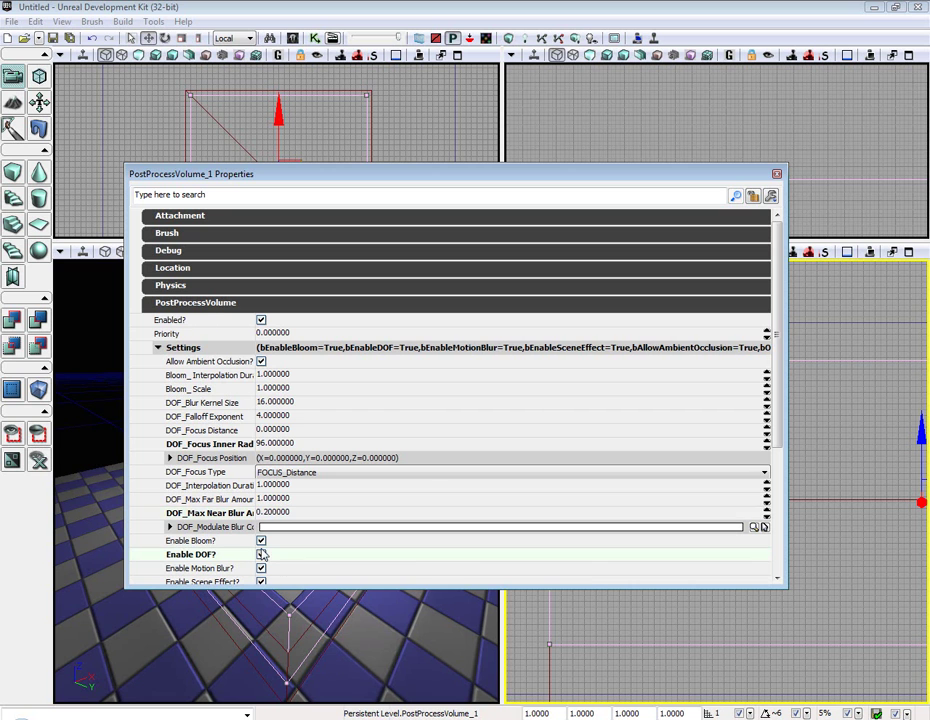
left_click(776, 173)
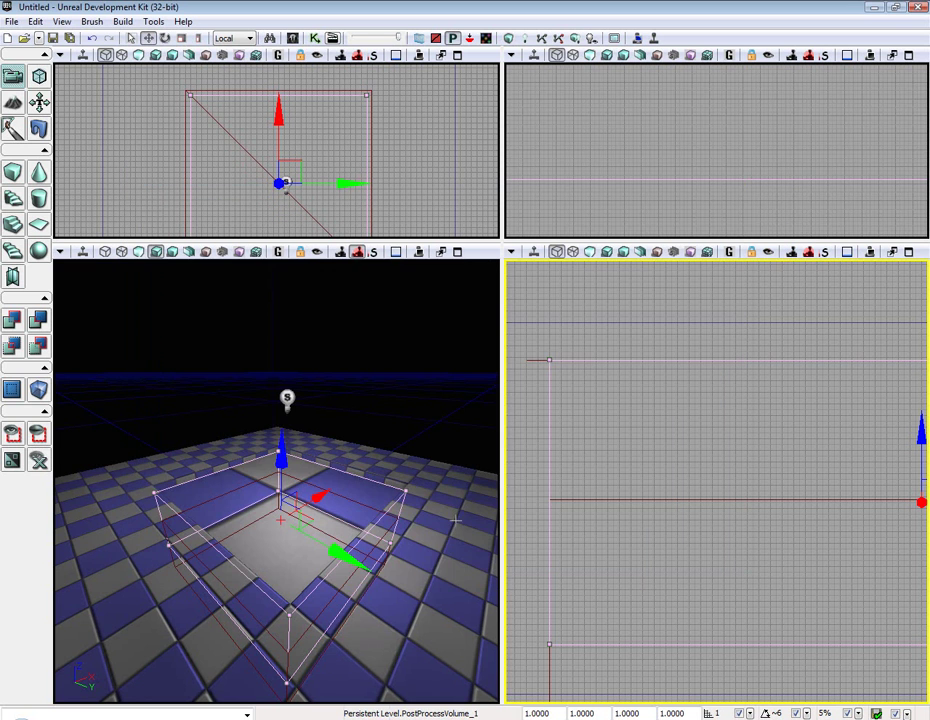
Step: Playtest the level from beside the pit, shoot into the water and swim down to inspect the underwater blur
right_click(426, 268)
left_click(456, 543)
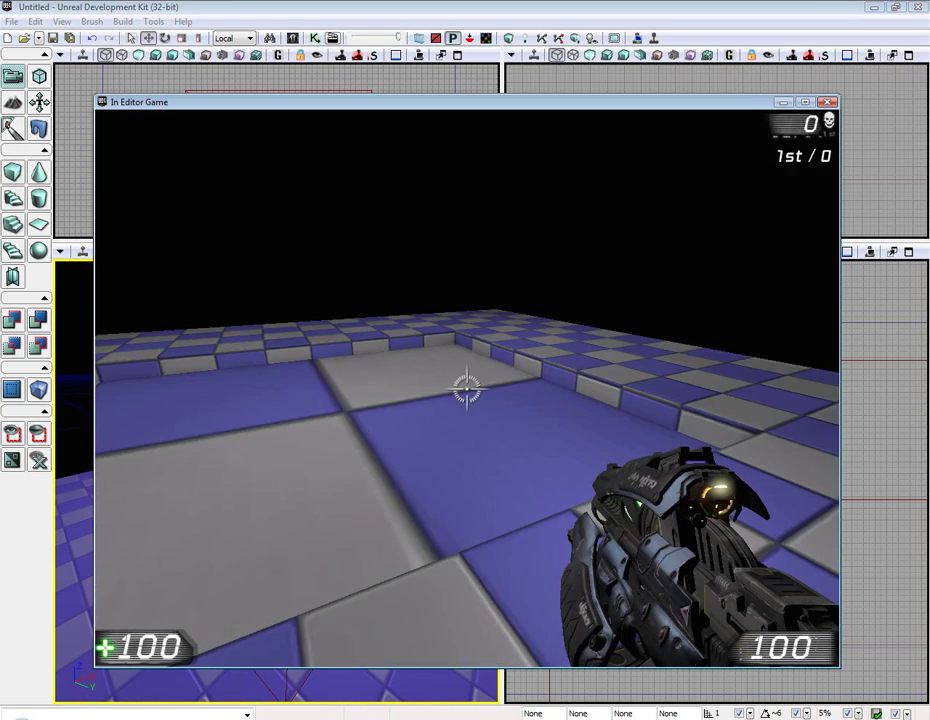
key("w")
left_click(467, 389)
key("w")
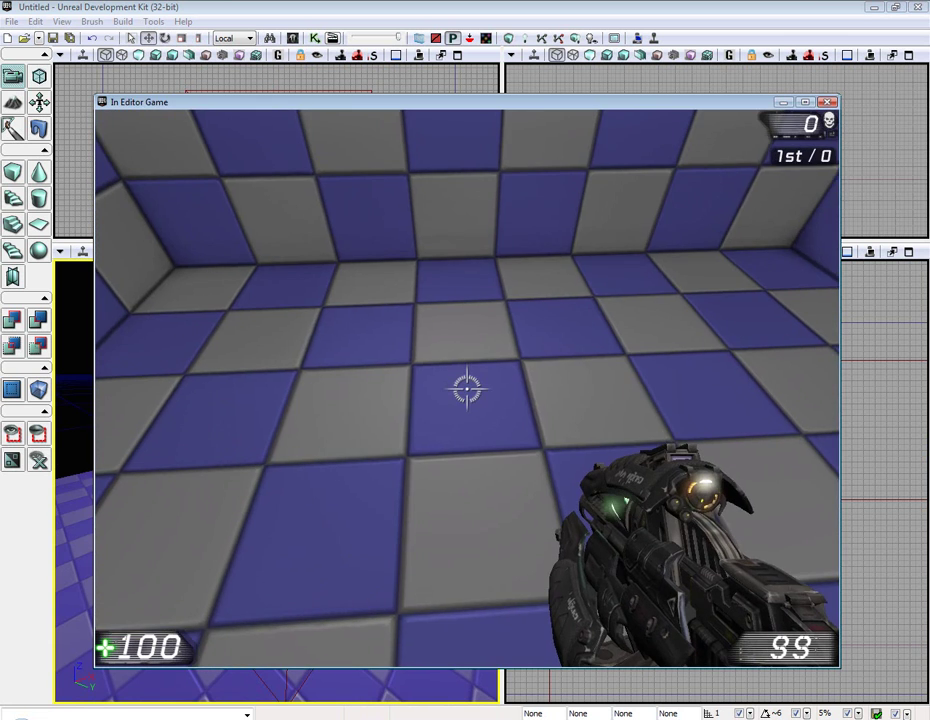
key("s")
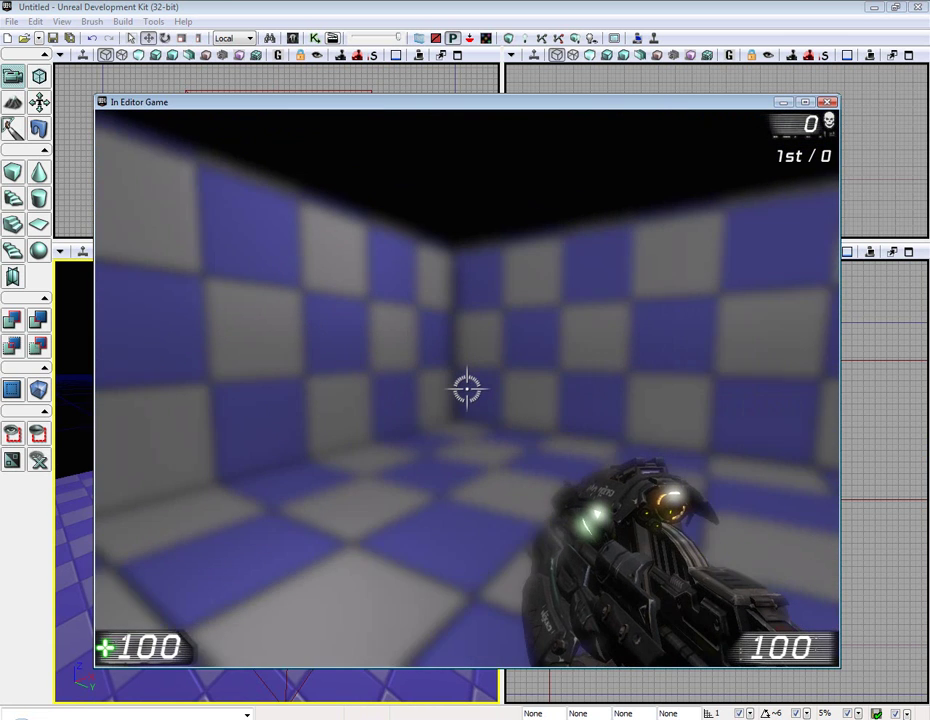
key("w")
key("w")
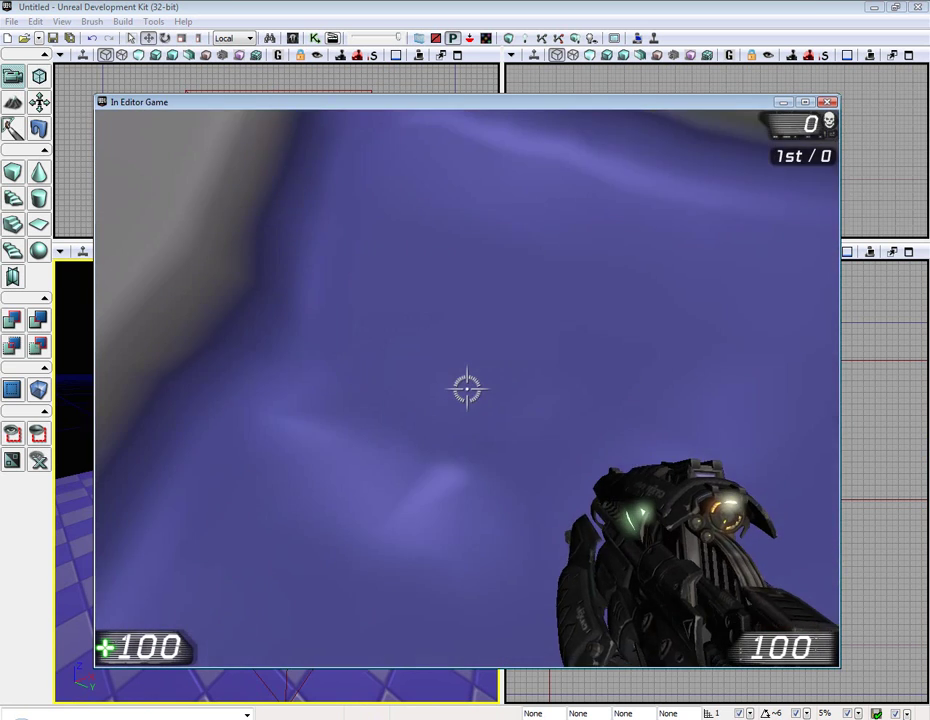
Step: Leave the pit, fire at the fluid surface to check its ripples, and end the playtest
left_click(467, 389)
key("w")
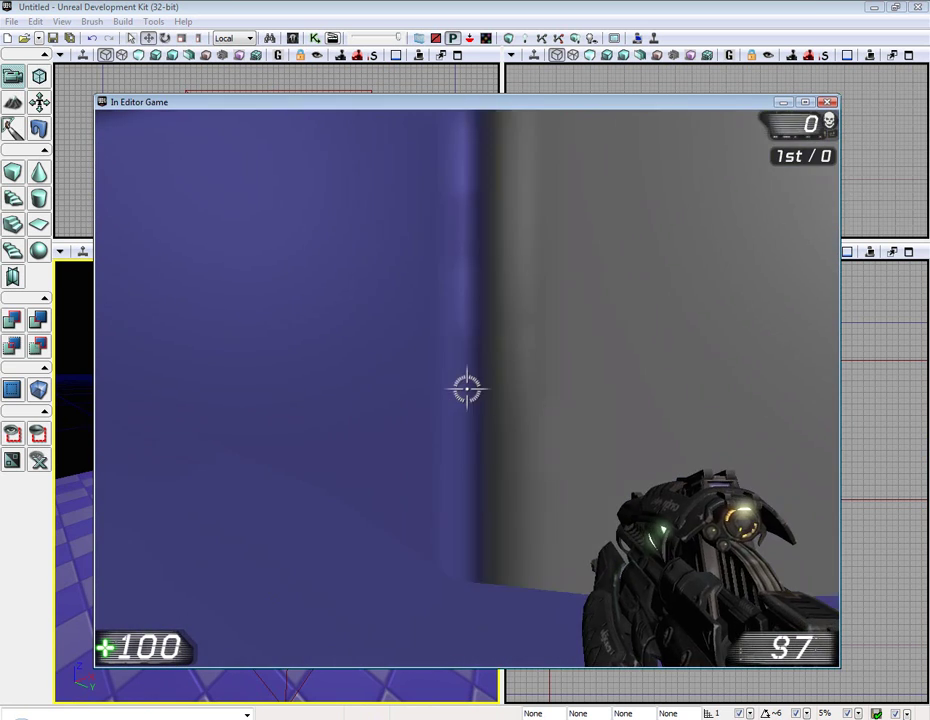
key("w")
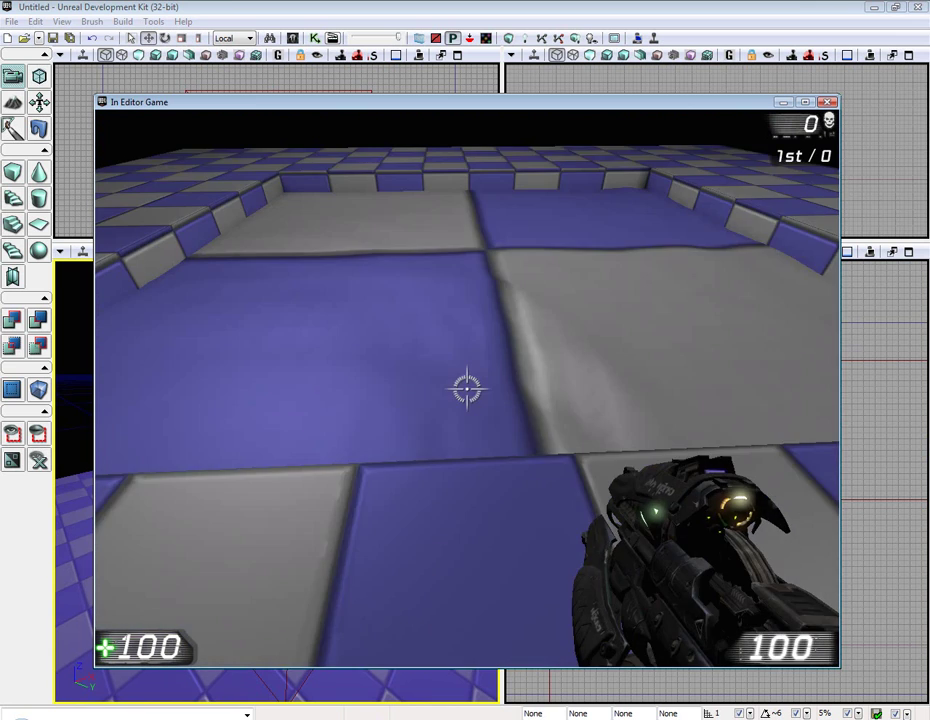
right_click(467, 389)
left_click(467, 389)
key("Escape")
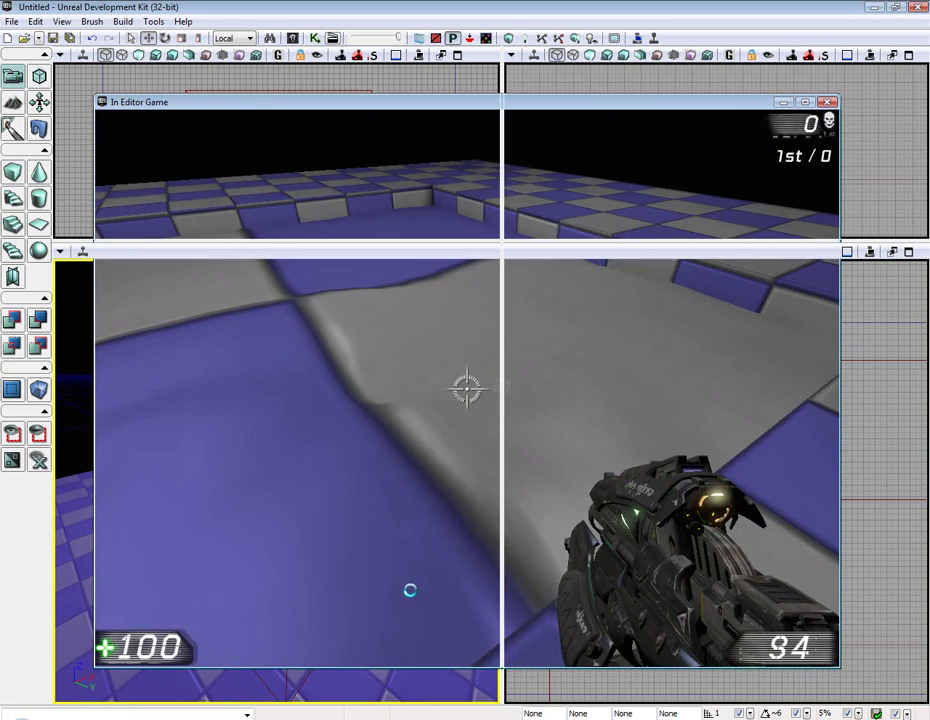
Step: In PostProcessVolume_1's settings, set the DOF focus inner radius to 128 and the max near blur amount to 0.1
double_click(548, 432)
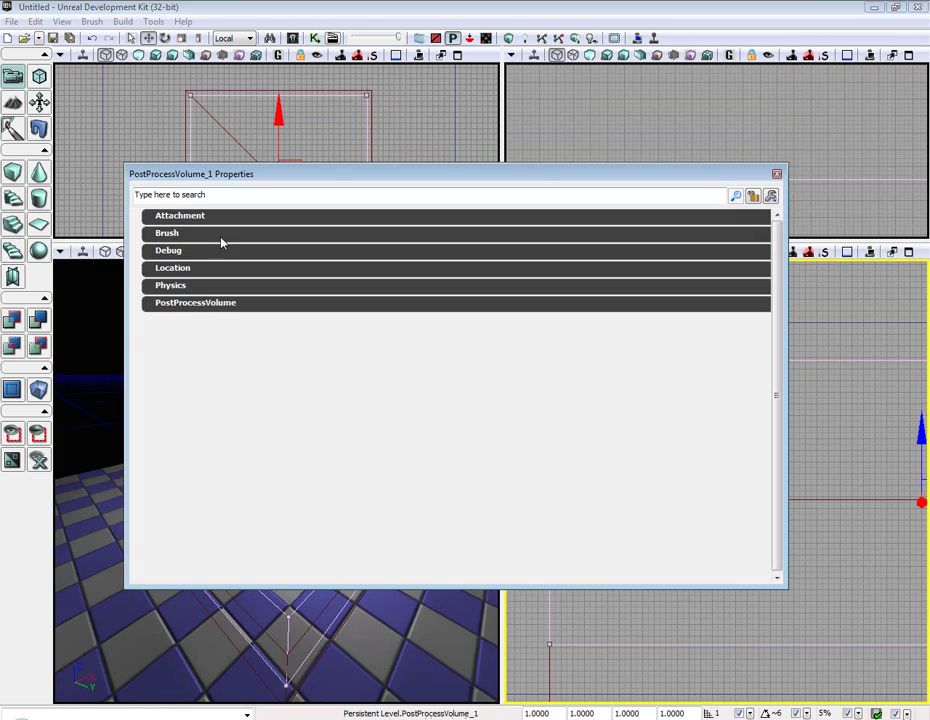
left_click(188, 300)
left_click(158, 349)
left_click_drag(363, 181, 848, 177)
left_click(766, 441)
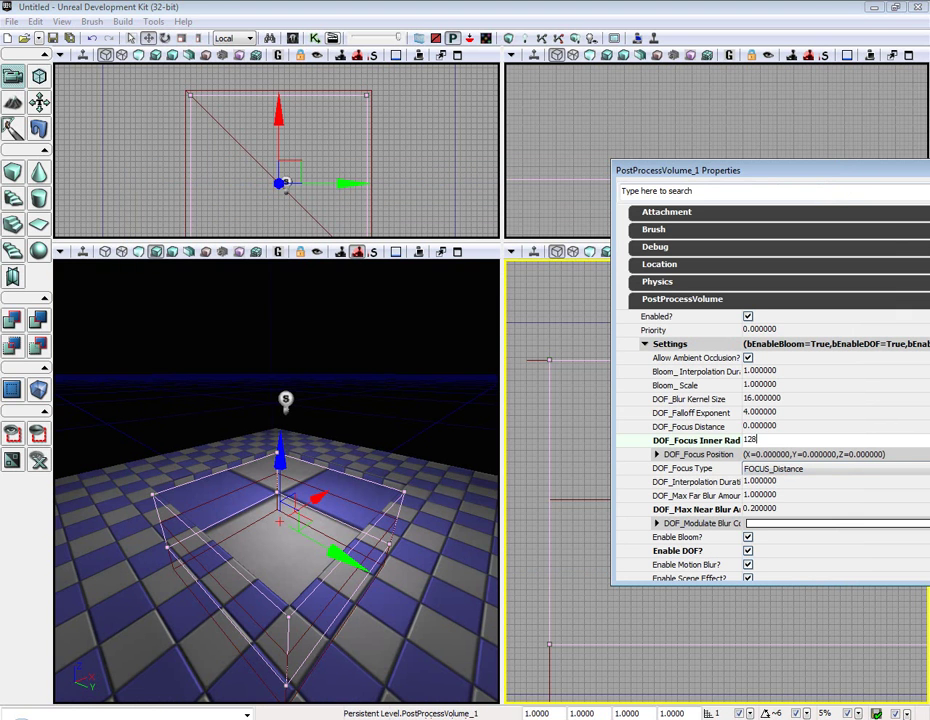
left_click(774, 510)
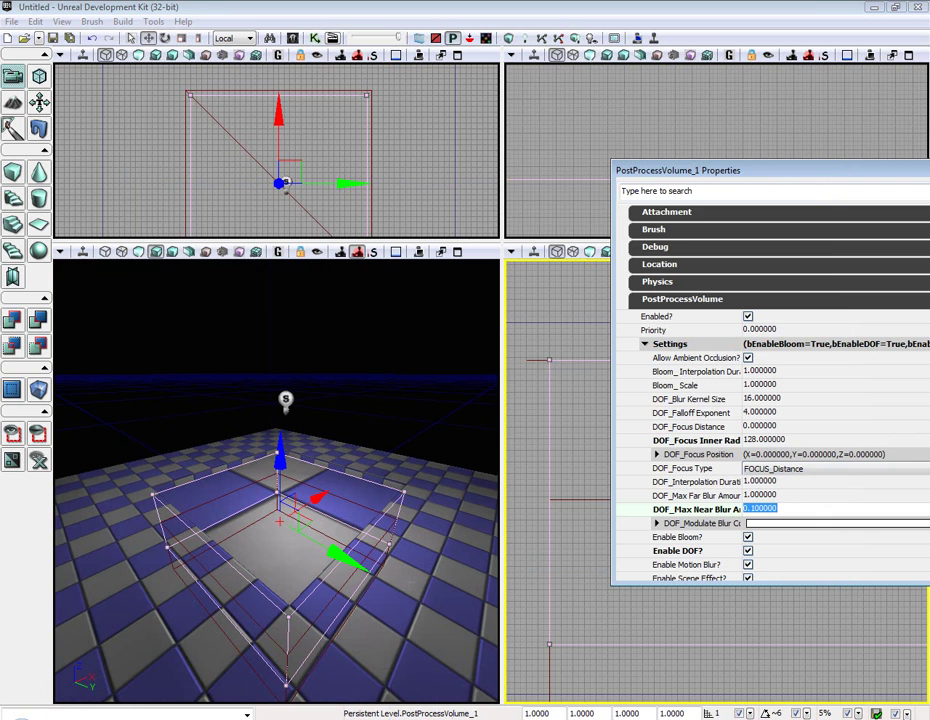
Step: Playtest the adjusted depth of field by swimming around underwater in the pit, and return to the editor
right_click(407, 278)
left_click(432, 557)
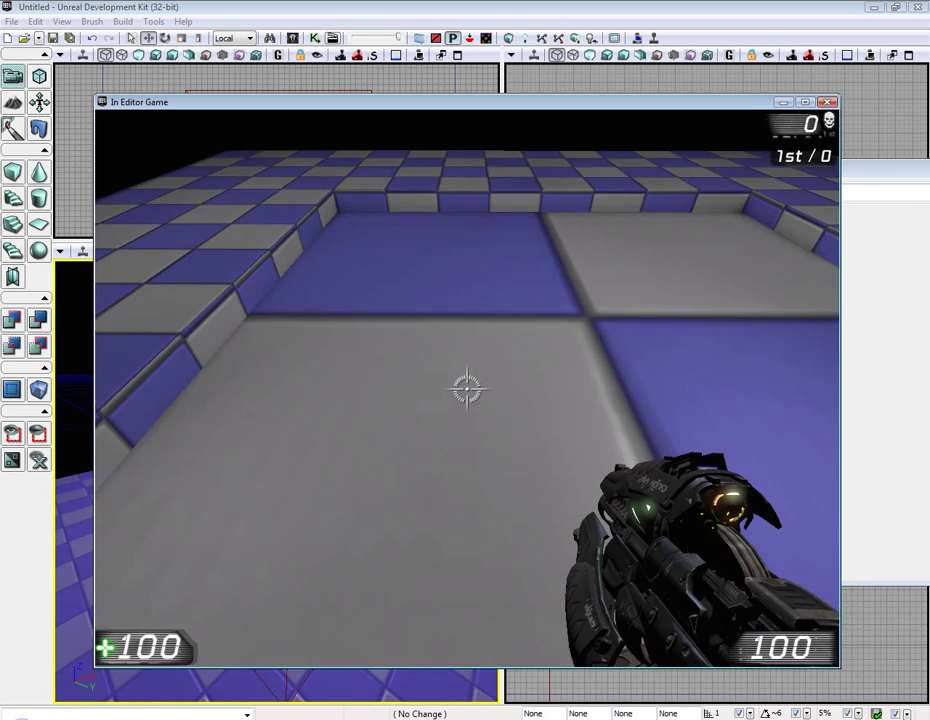
key("w")
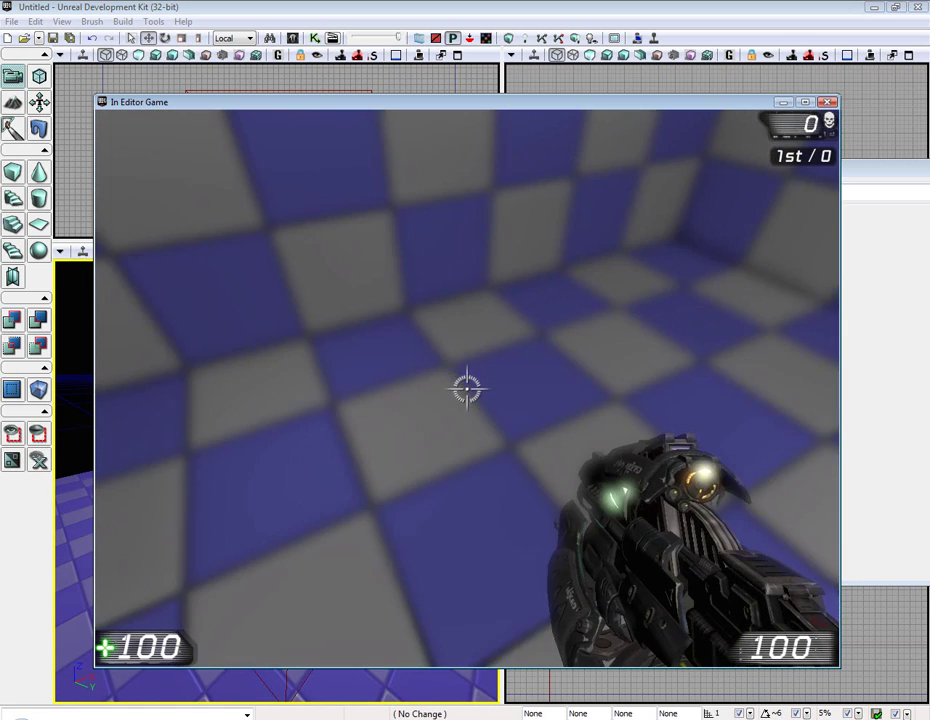
key("w")
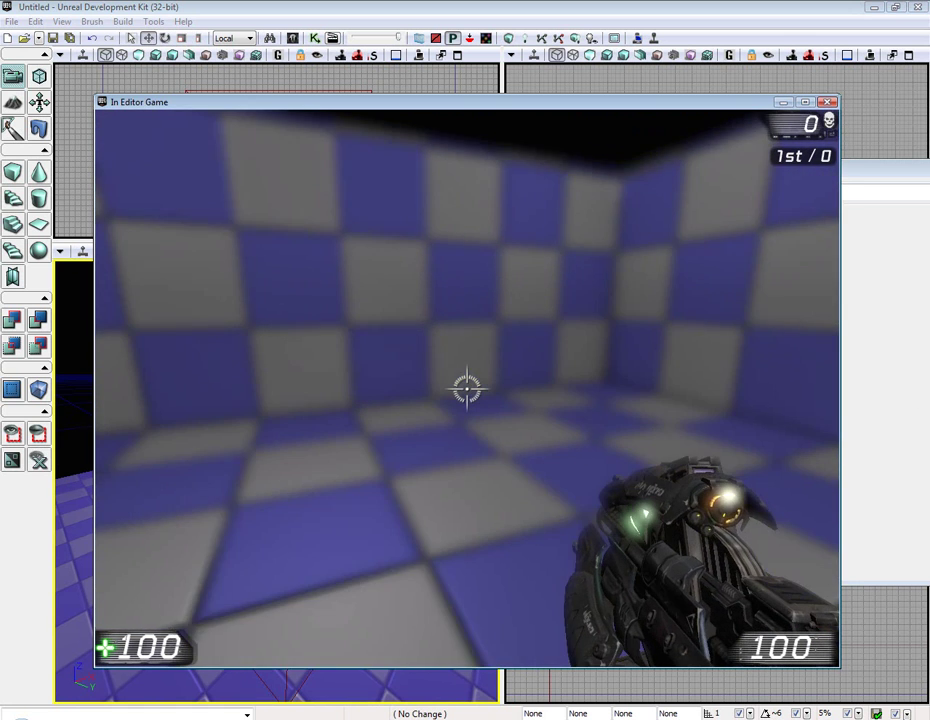
key("Escape")
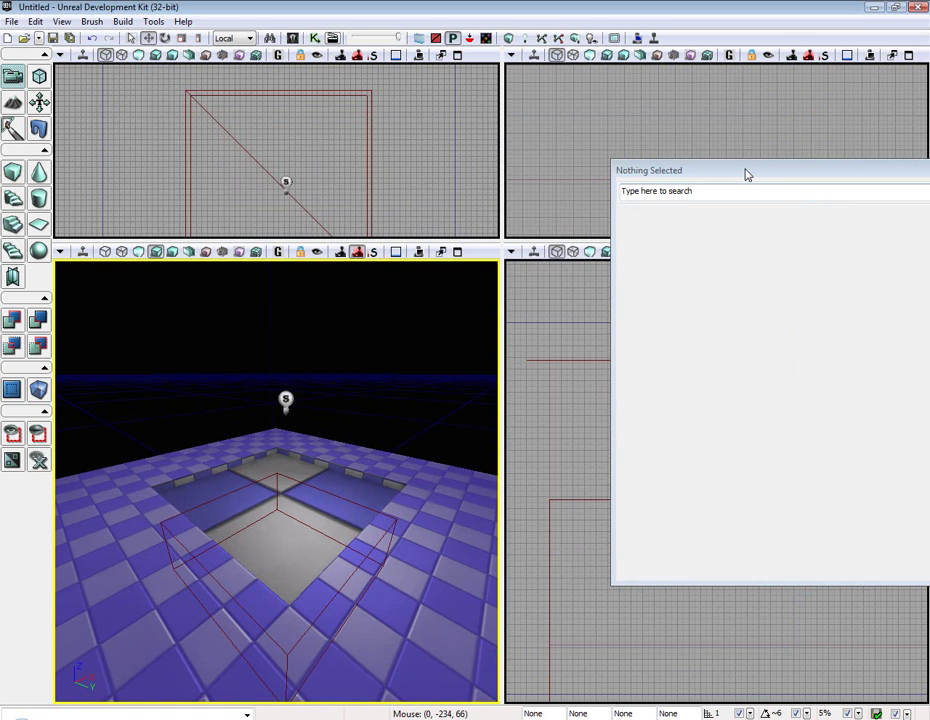